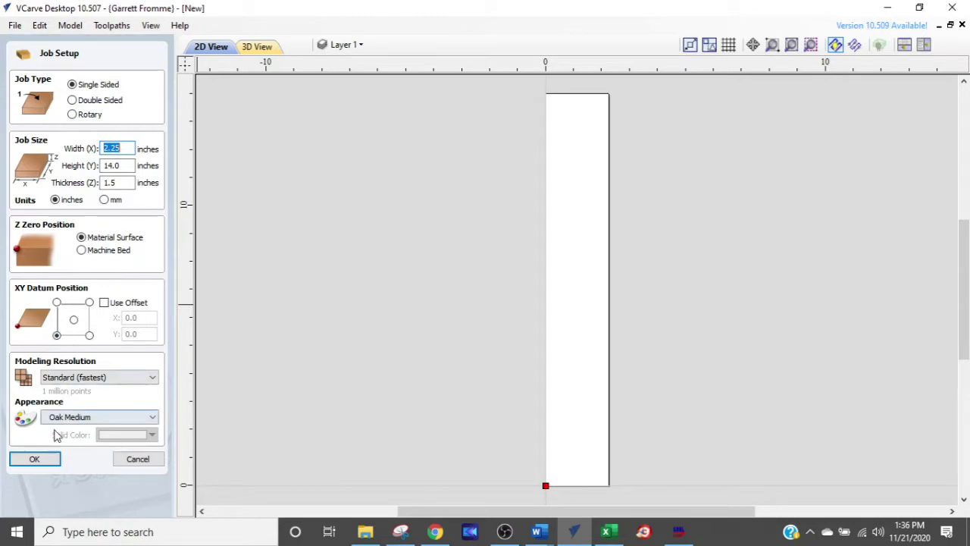
# Accept the Job Setup for the 2.25 × 14.0 in board.
pyautogui.click(35, 459)
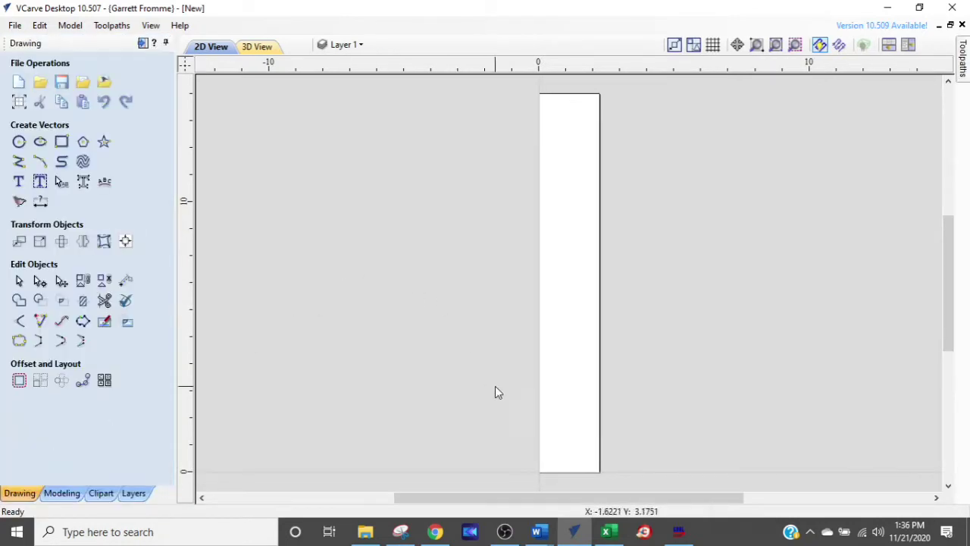
pyautogui.scroll(-1, 533, 394)
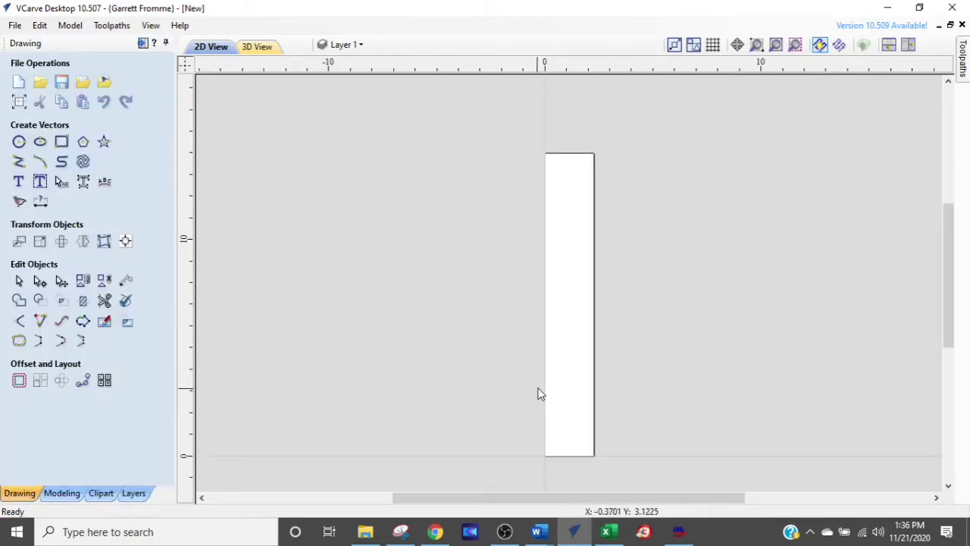
pyautogui.moveTo(538, 392); pyautogui.dragTo(493, 361, button='middle')
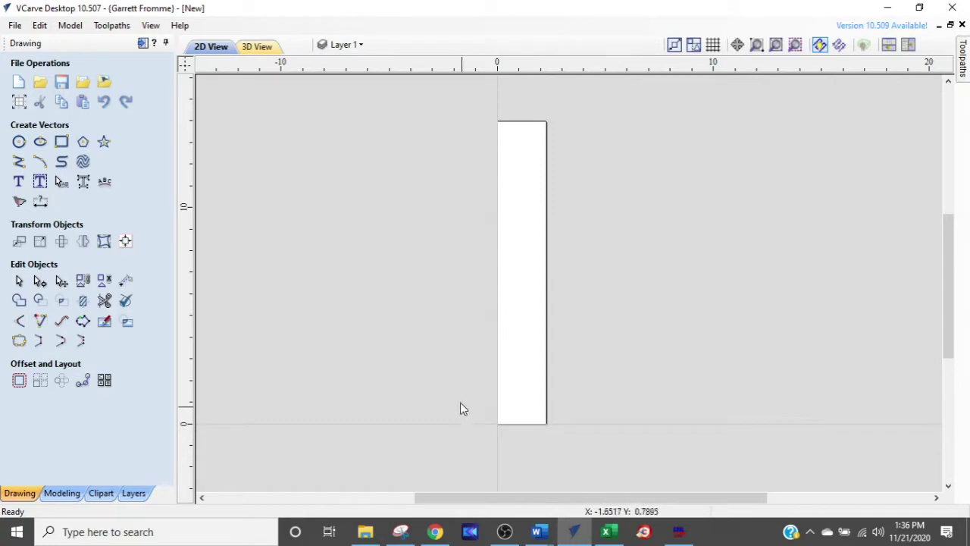
pyautogui.click(506, 448)
pyautogui.scroll(3, 503, 438)
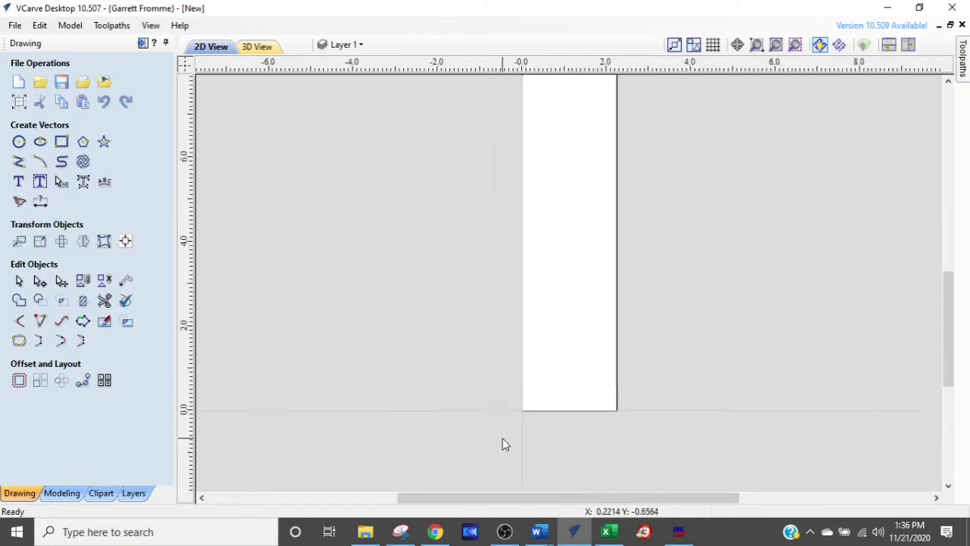
pyautogui.click(508, 403)
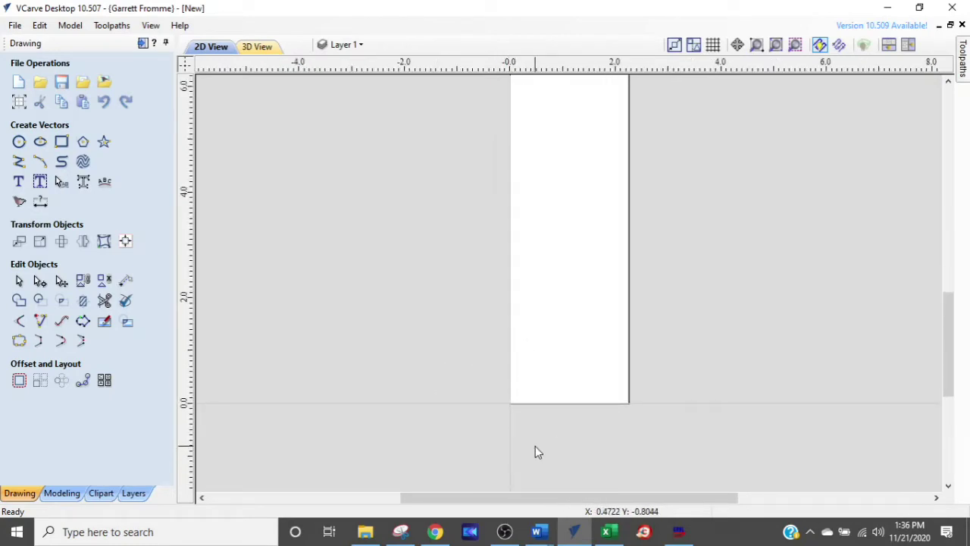
pyautogui.scroll(-3, 531, 437)
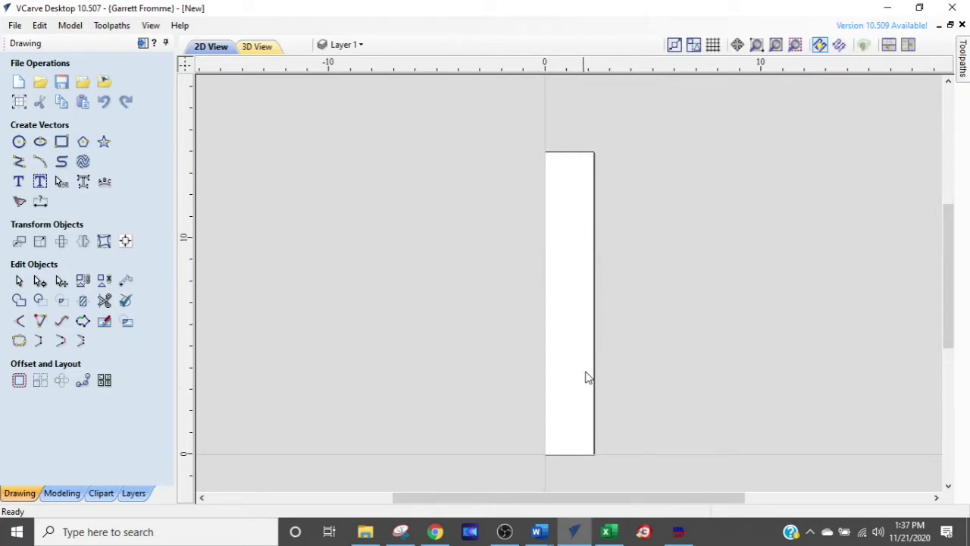
pyautogui.moveTo(588, 348); pyautogui.dragTo(575, 303, button='middle')
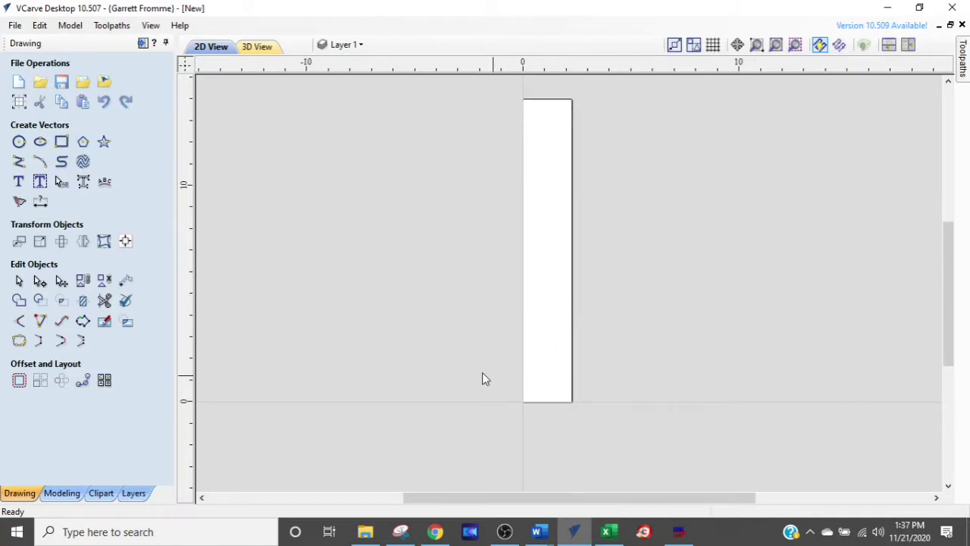
# Draw an open polyline around the board's bottom end, dropping half the cutter width, past the right side.
pyautogui.click(19, 161)
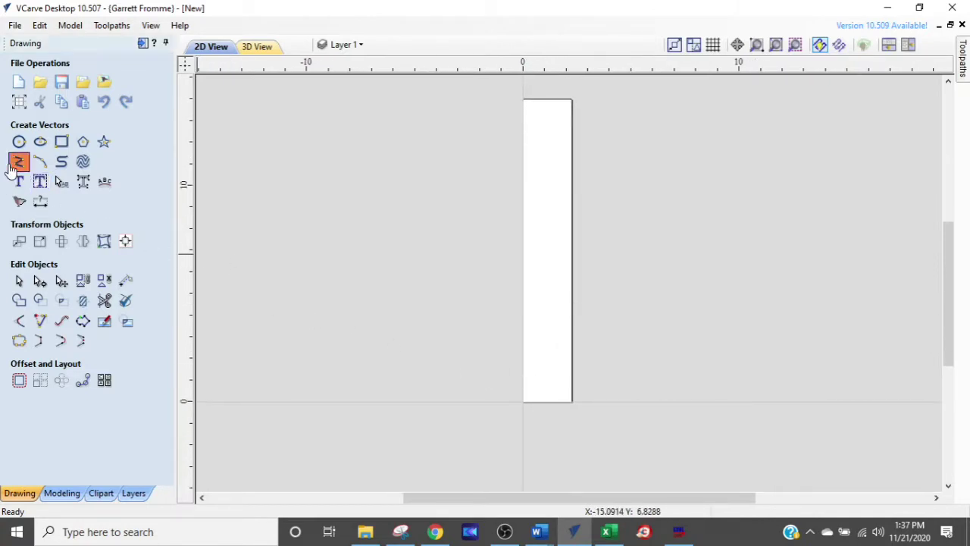
pyautogui.scroll(2, 522, 425)
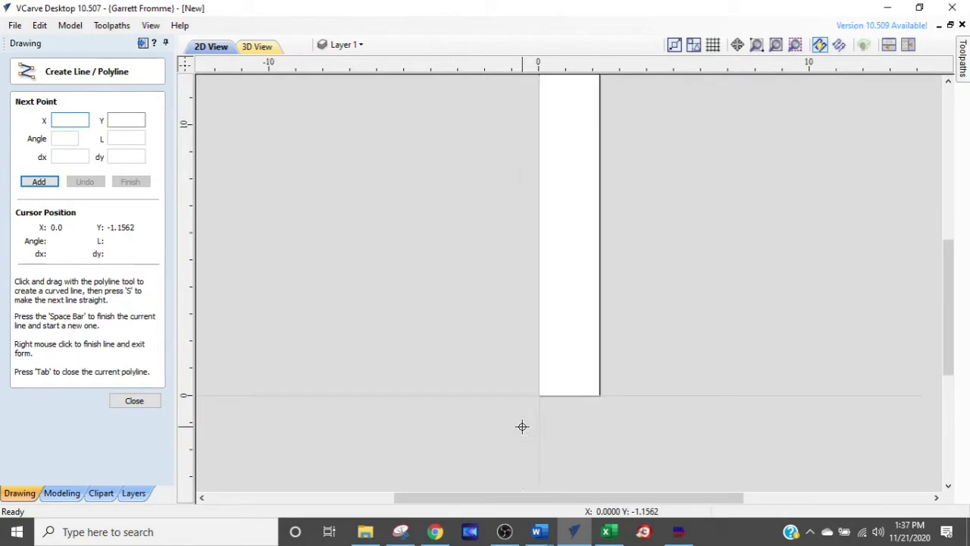
pyautogui.click(532, 388)
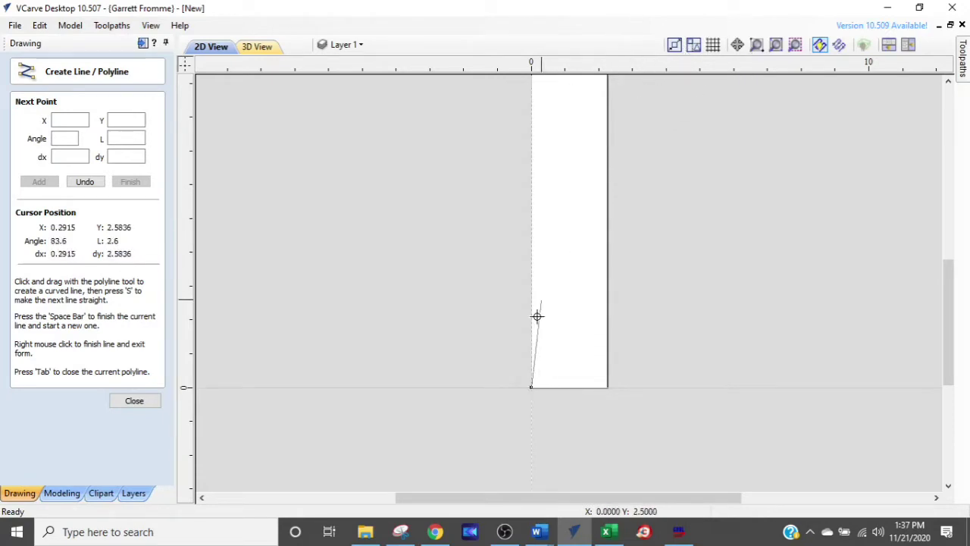
pyautogui.click(494, 391)
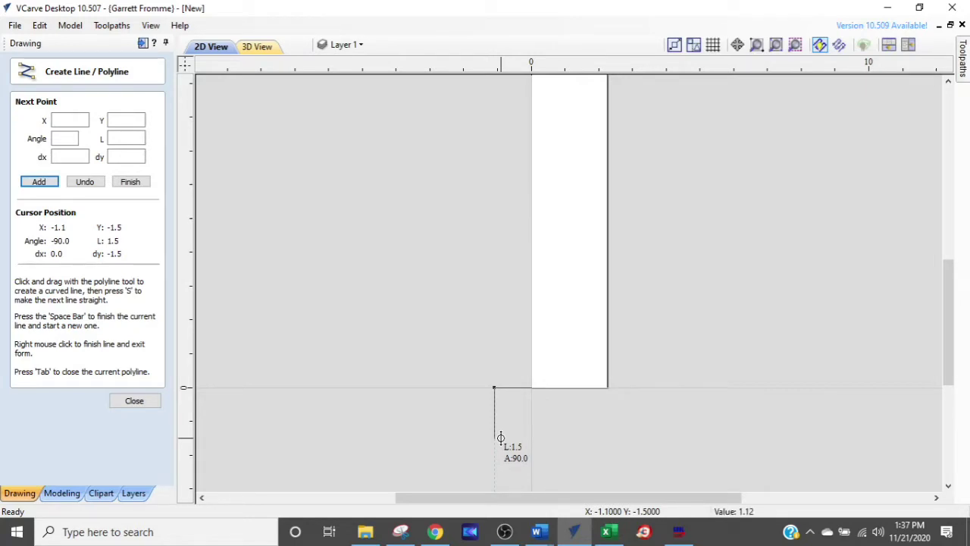
pyautogui.write('/2')
pyautogui.press('Return')
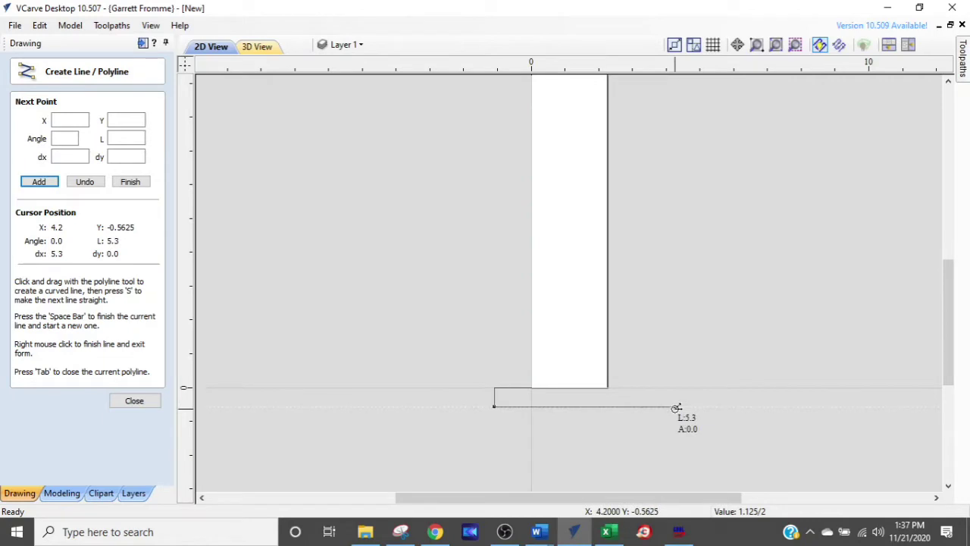
pyautogui.scroll(3, 559, 409)
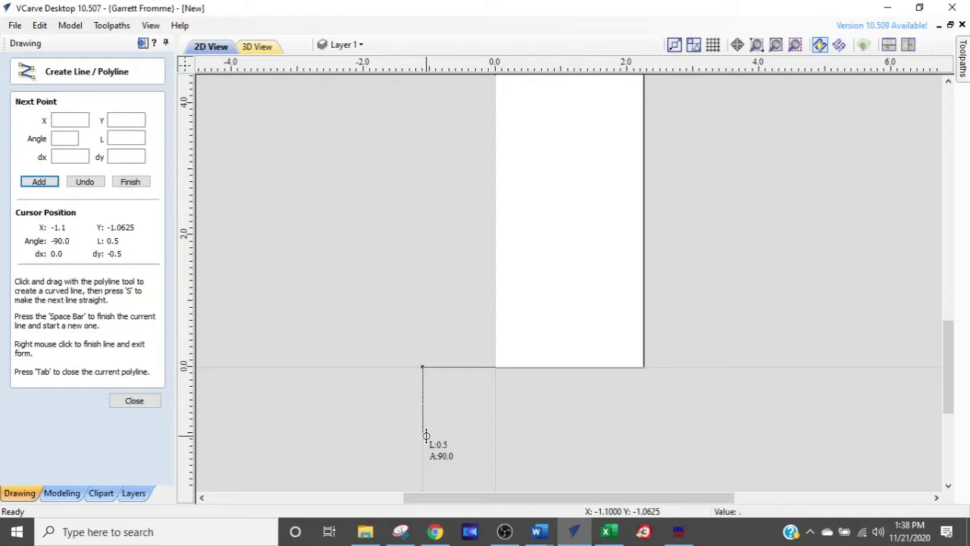
pyautogui.click(422, 412)
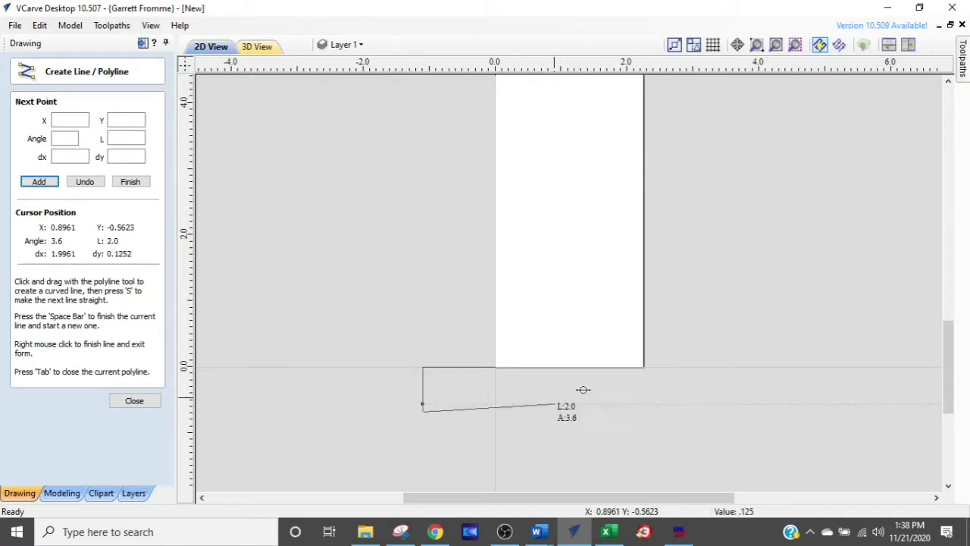
pyautogui.click(732, 410)
pyautogui.scroll(-1, 733, 407)
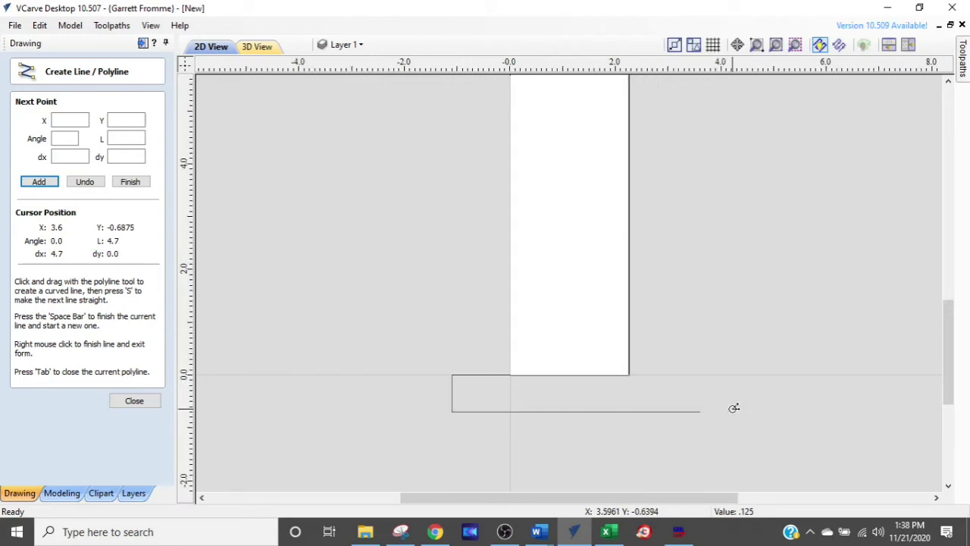
pyautogui.scroll(-1, 734, 408)
pyautogui.press('space')
pyautogui.scroll(-2, 732, 409)
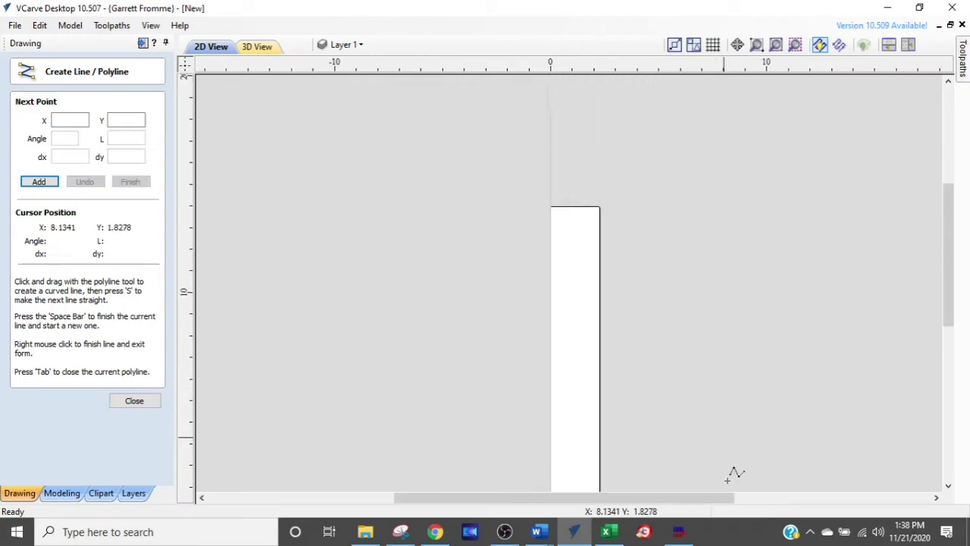
# Draw a matching polyline around the top end, up to Y 15.2 and across to X 4.1.
pyautogui.scroll(3, 625, 324)
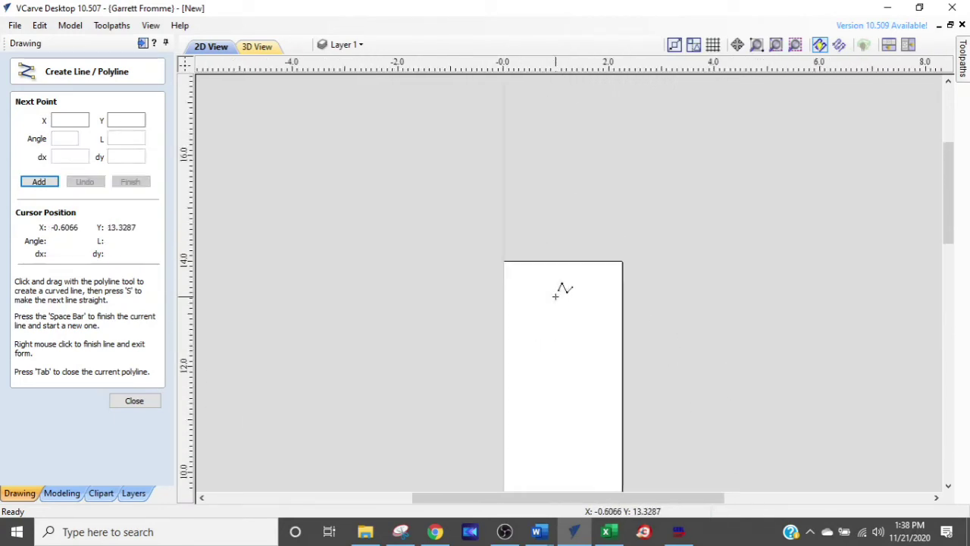
pyautogui.click(503, 265)
pyautogui.click(445, 261)
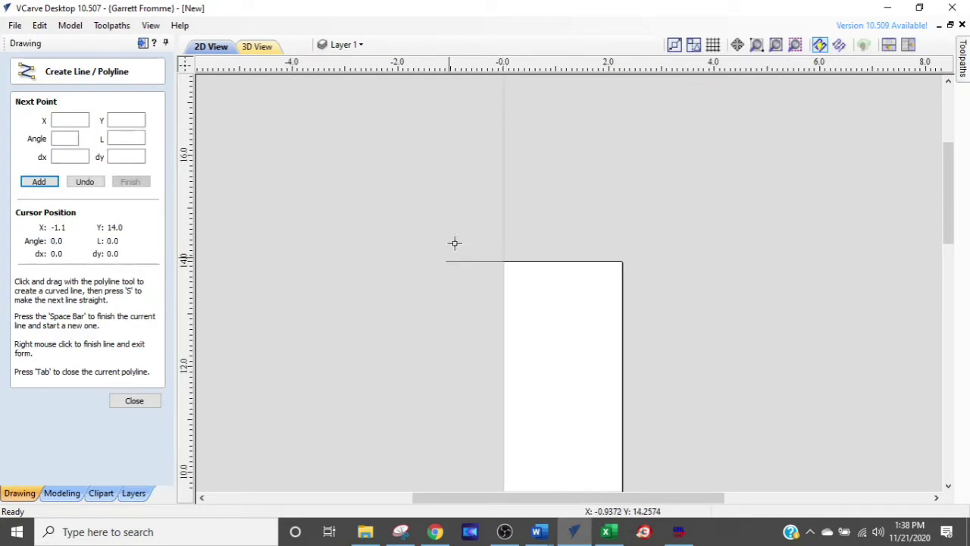
pyautogui.click(446, 195)
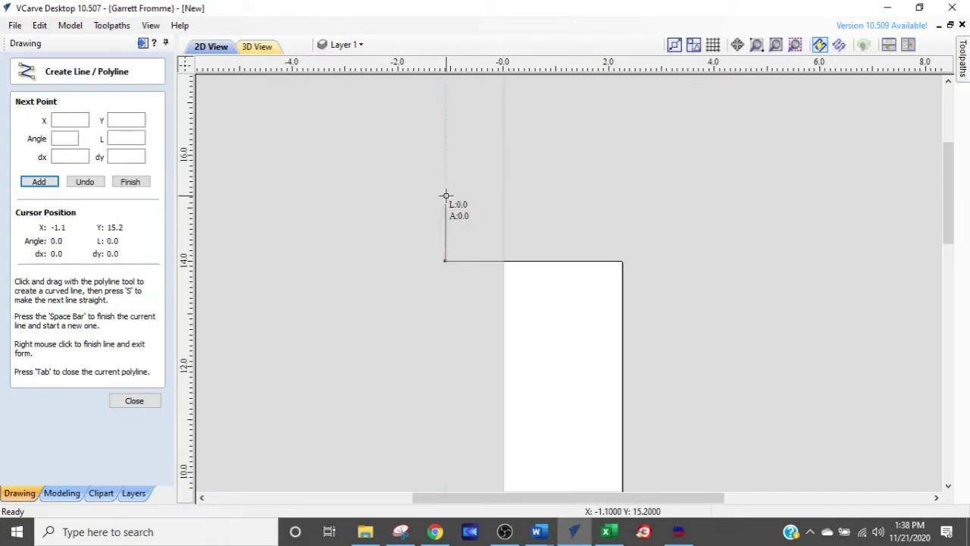
pyautogui.click(720, 198)
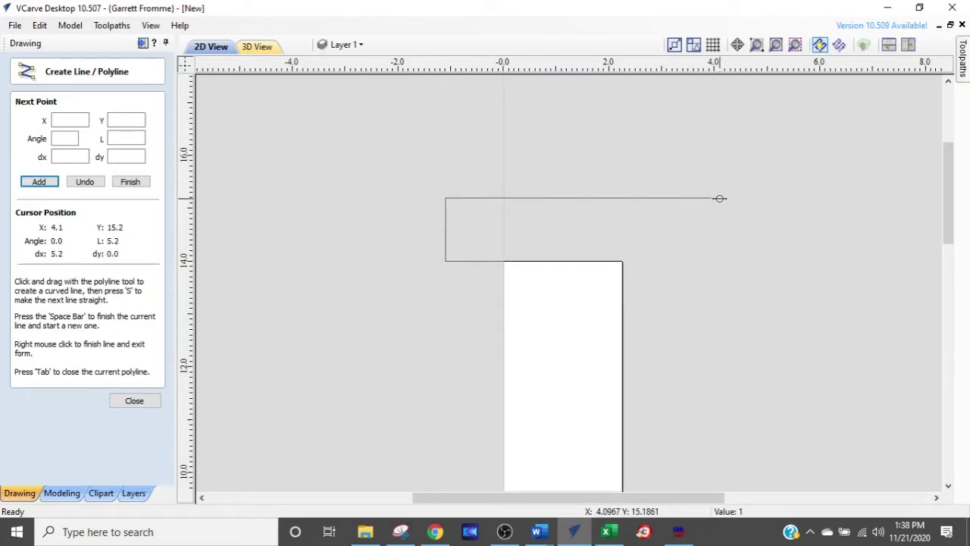
pyautogui.press('space')
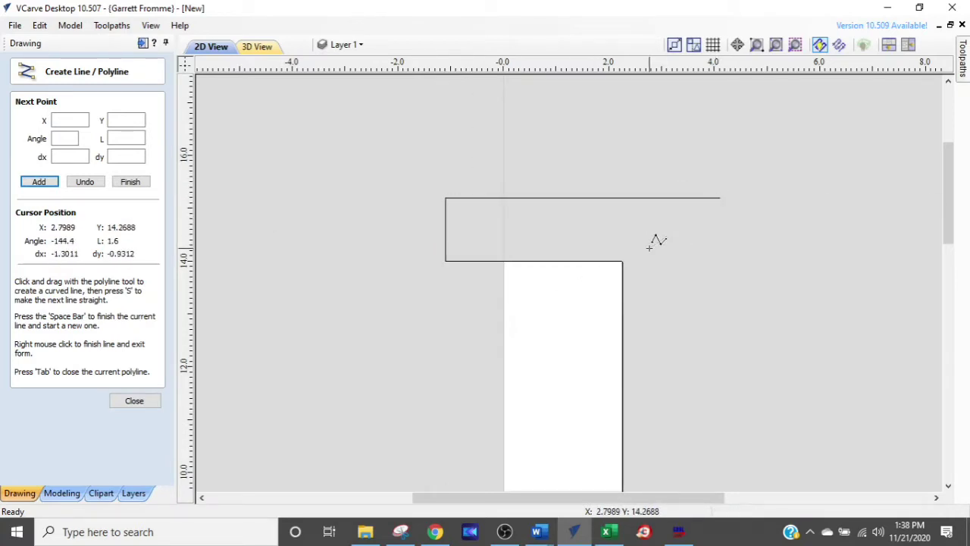
pyautogui.scroll(-1, 649, 243)
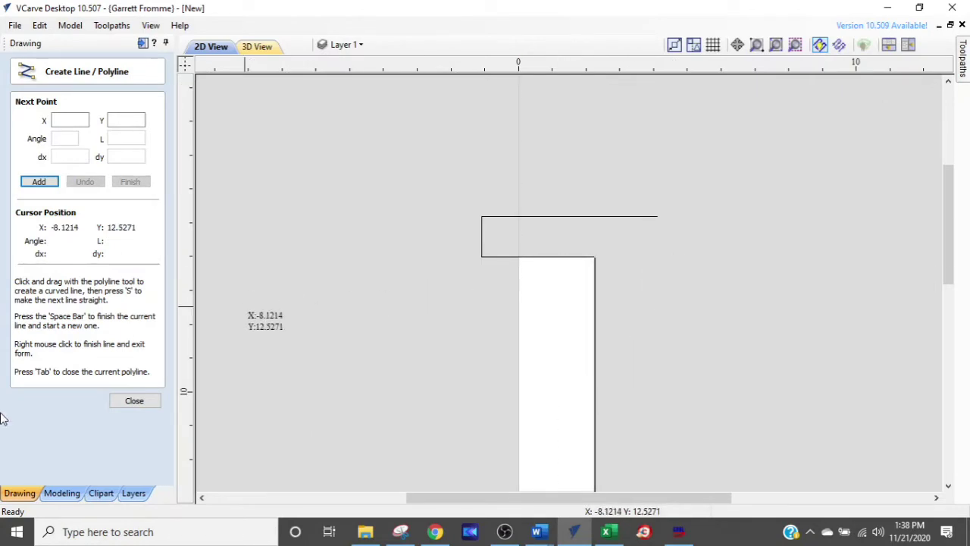
pyautogui.click(122, 401)
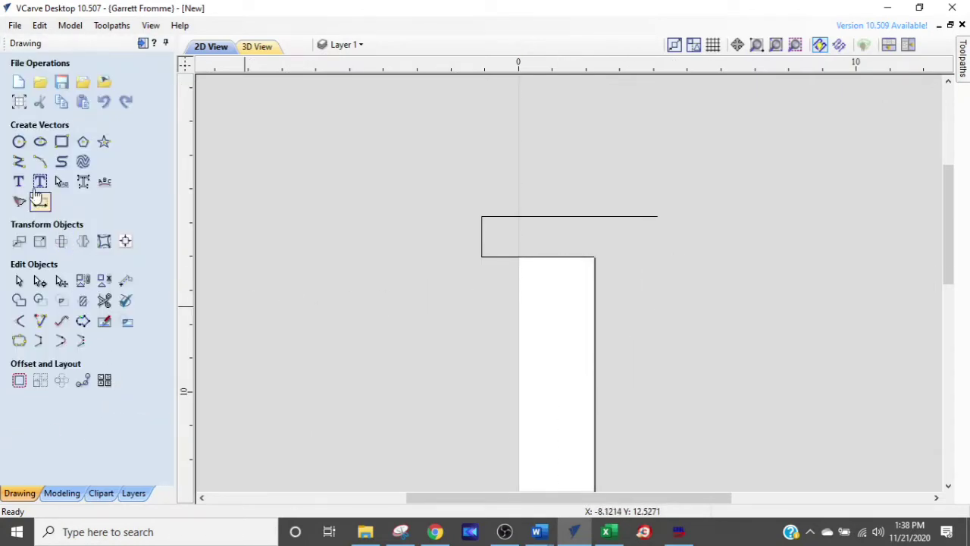
# Draw a 1.125 in diameter circle centred at X 0.0, Y -0.6875 at the board's bottom-left corner.
pyautogui.click(18, 141)
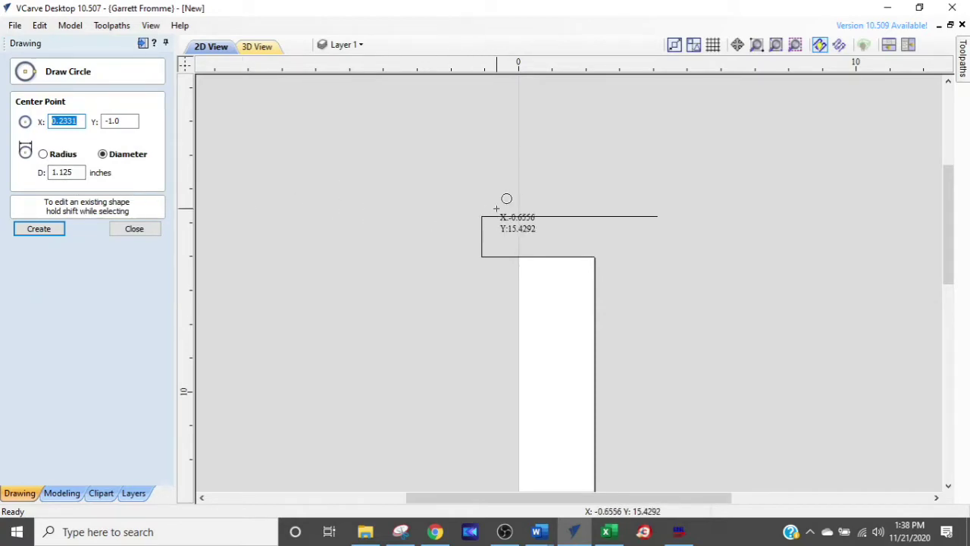
pyautogui.click(519, 216)
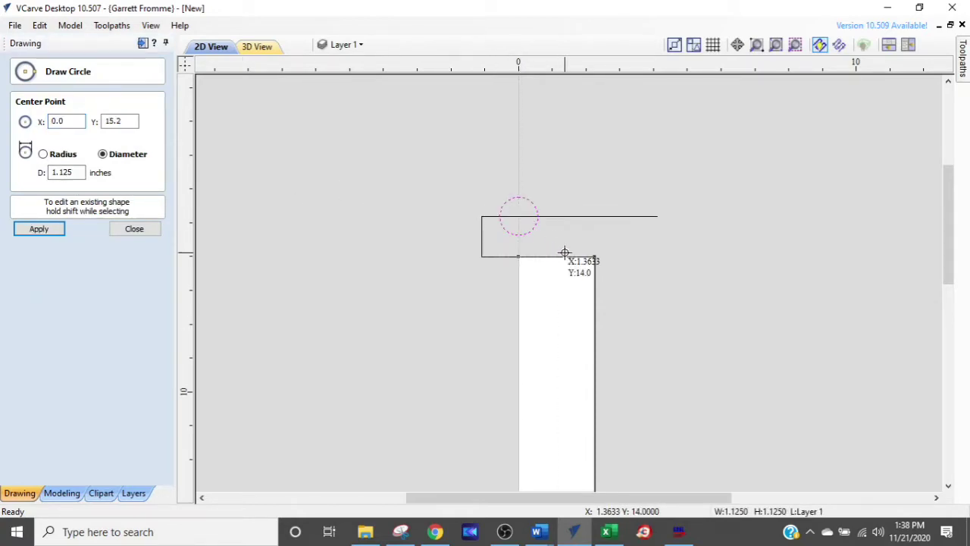
pyautogui.scroll(1, 531, 241)
pyautogui.scroll(-2, 540, 250)
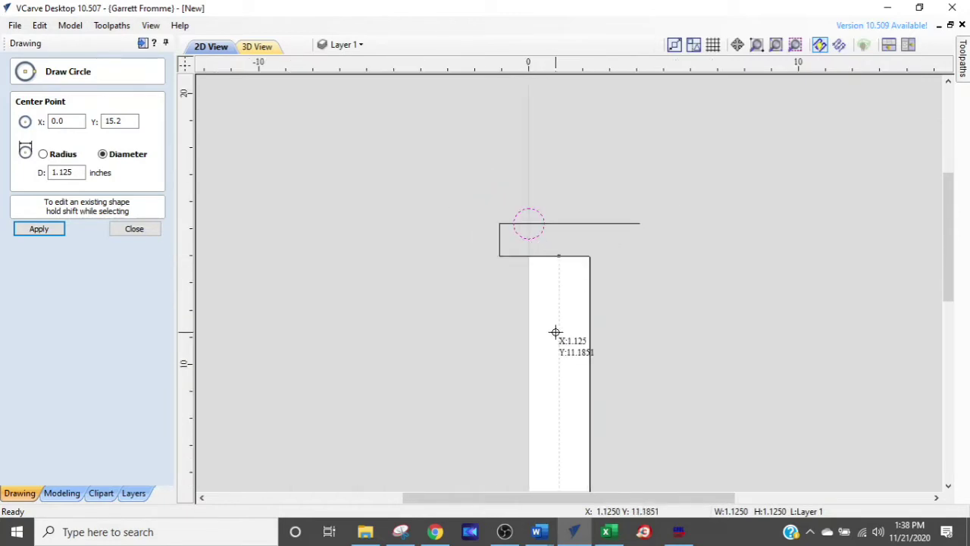
pyautogui.scroll(1, 555, 331)
pyautogui.scroll(-7, 559, 346)
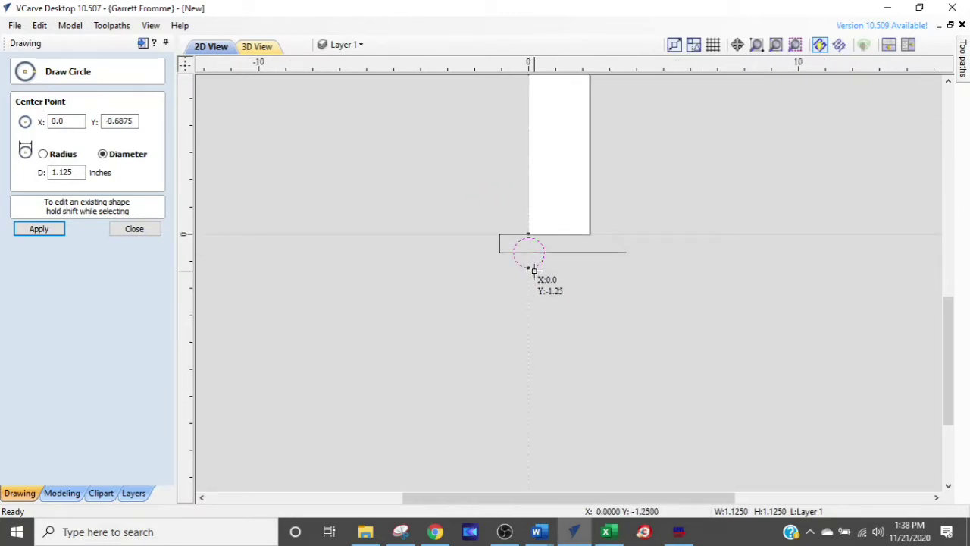
pyautogui.scroll(2, 534, 270)
pyautogui.scroll(2, 530, 250)
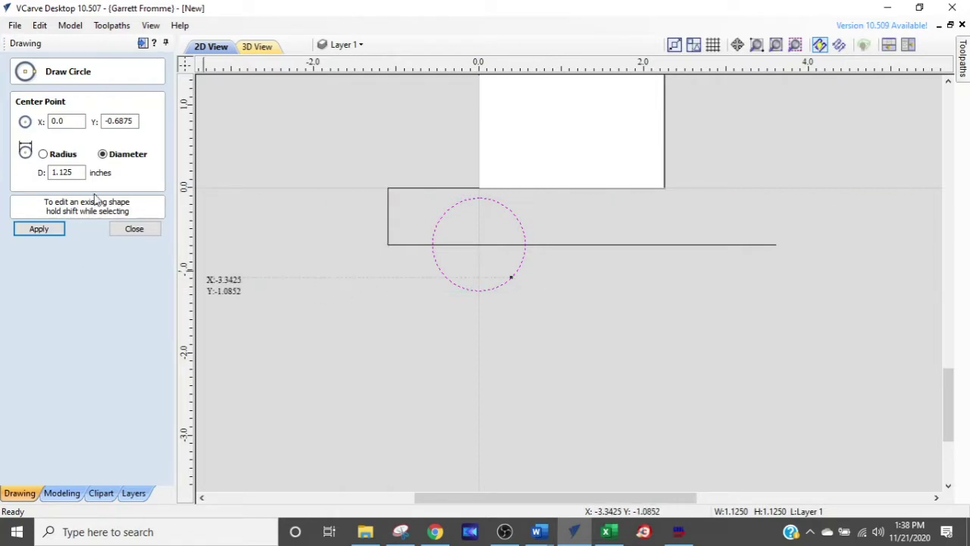
pyautogui.click(137, 229)
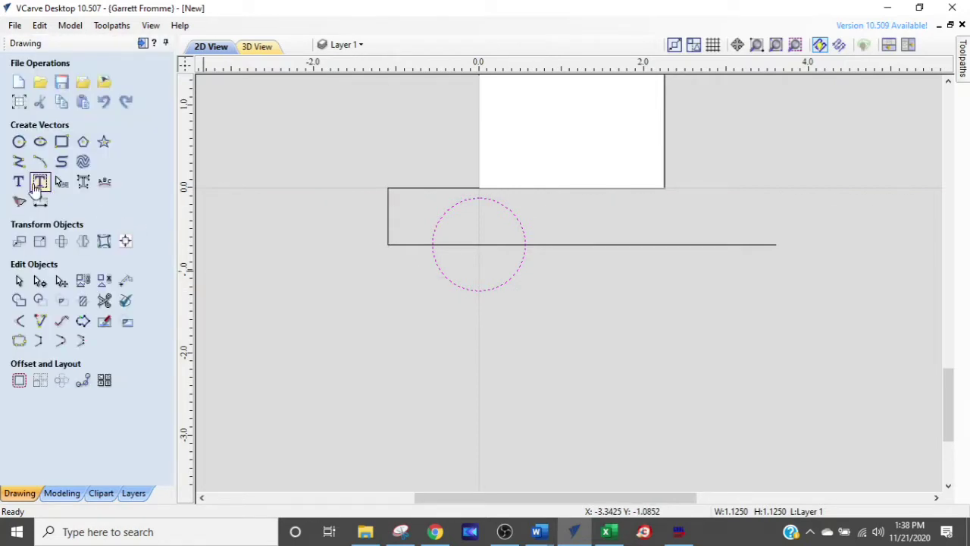
# Draw a 15.8875 in vertical line at X 0.0 from the bottom circle's centre to the top circle's centre.
pyautogui.click(19, 162)
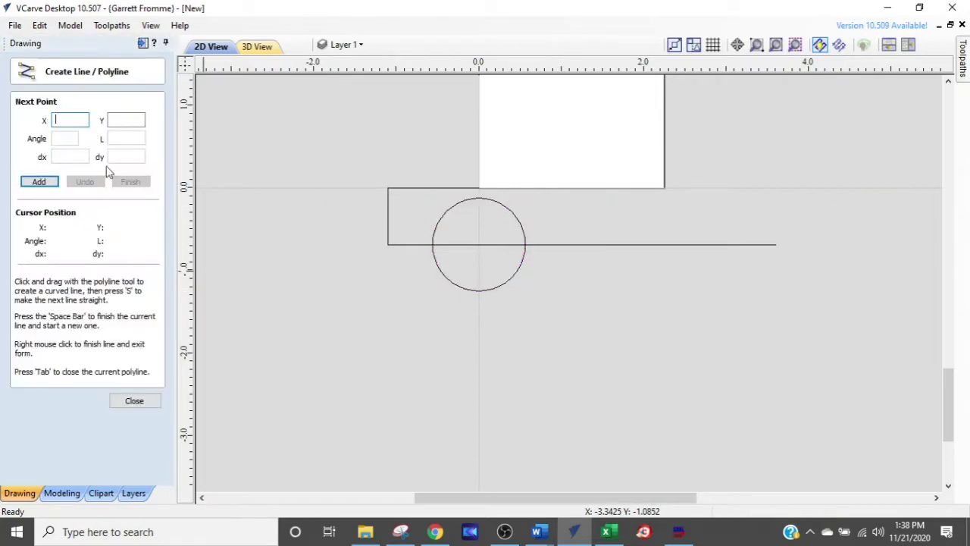
pyautogui.click(477, 244)
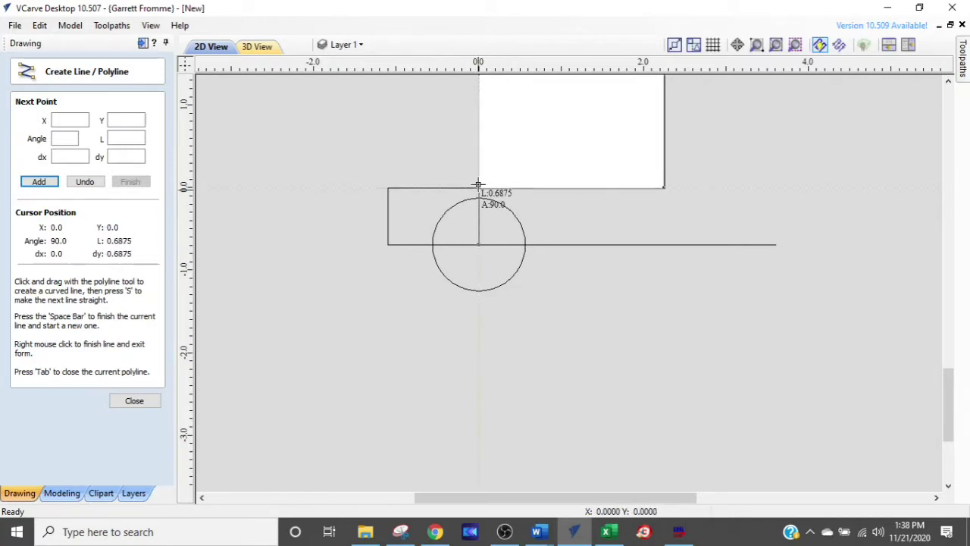
pyautogui.scroll(-1, 477, 190)
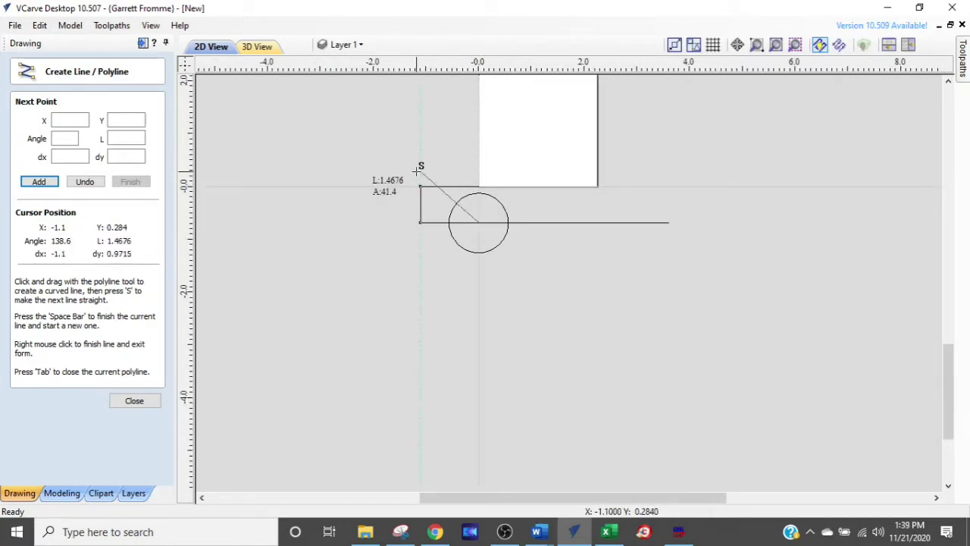
pyautogui.scroll(-2, 418, 174)
pyautogui.scroll(-2, 558, 166)
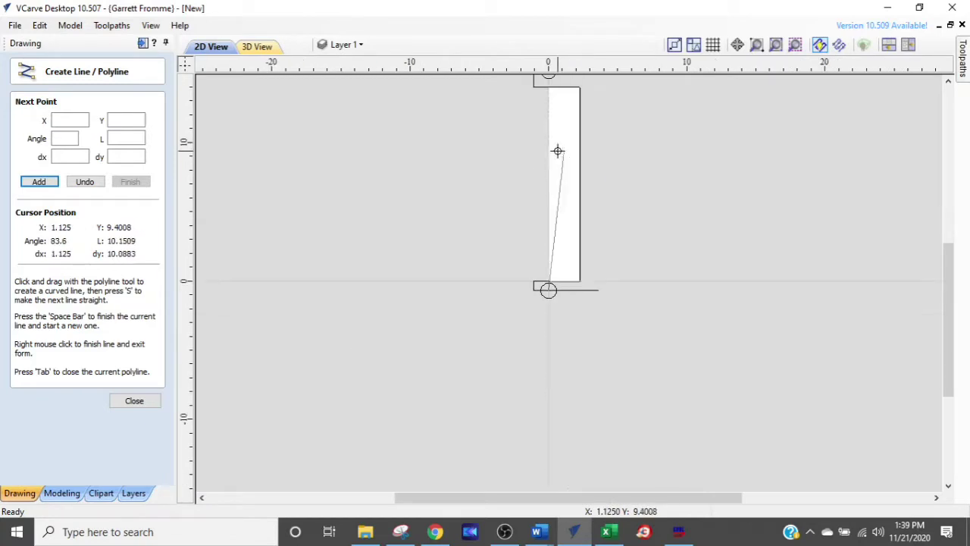
pyautogui.moveTo(556, 152); pyautogui.dragTo(523, 303, button='middle')
pyautogui.scroll(3, 510, 210)
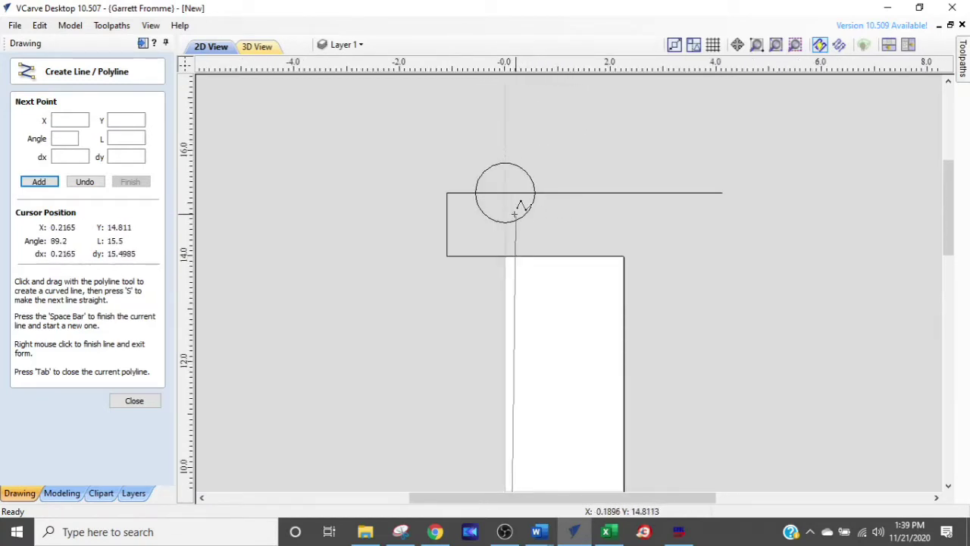
pyautogui.click(502, 192)
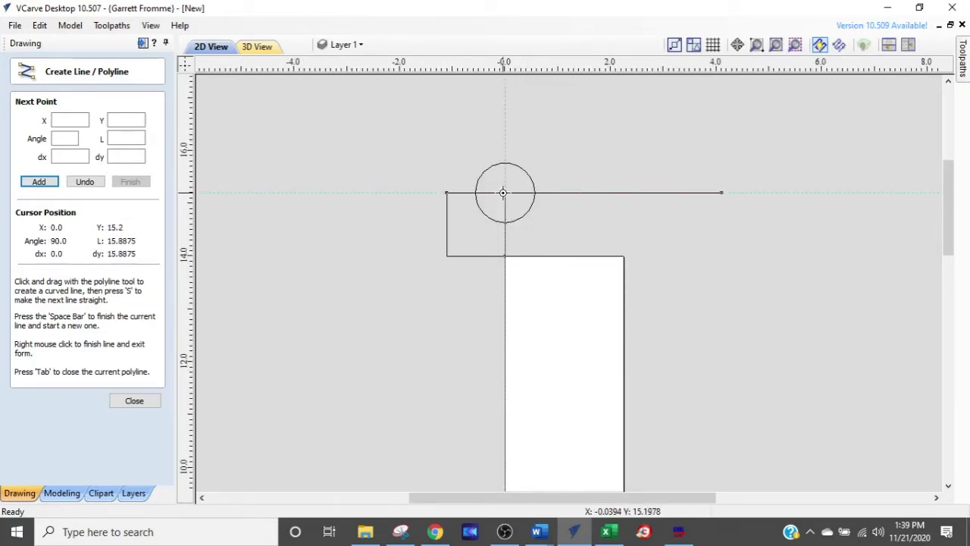
pyautogui.scroll(-2, 502, 193)
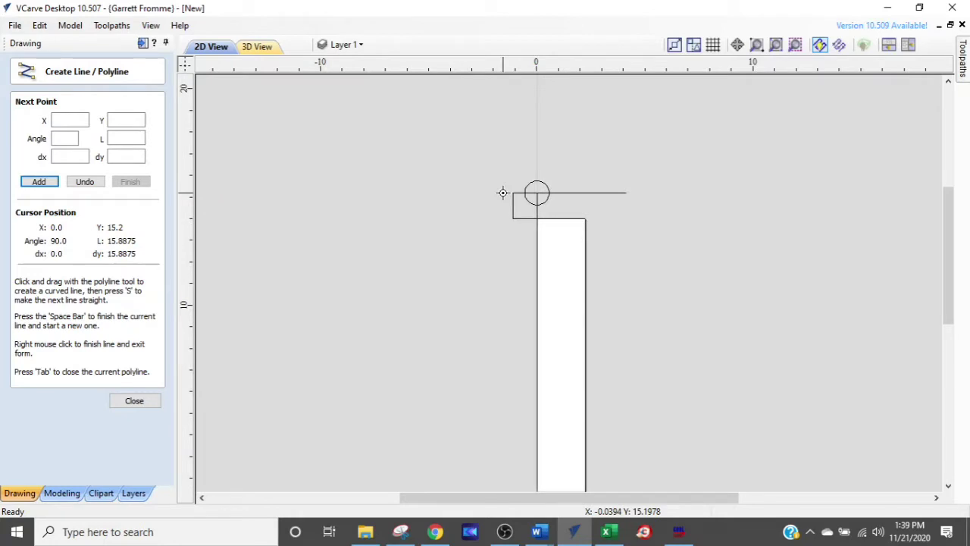
pyautogui.press('space')
# Close the line tool and select the new vertical line.
pyautogui.scroll(-2, 525, 271)
pyautogui.scroll(2, 472, 258)
pyautogui.scroll(2, 472, 258)
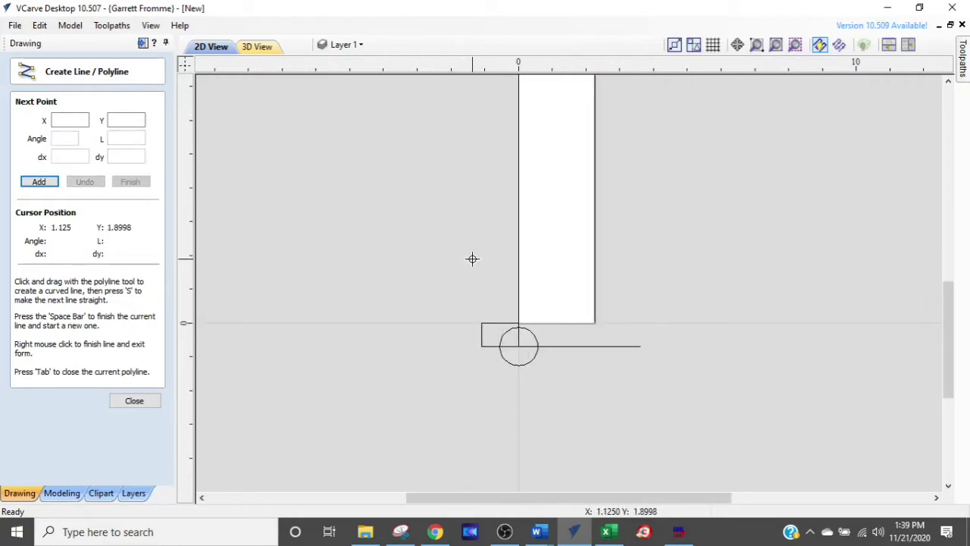
pyautogui.scroll(1, 498, 260)
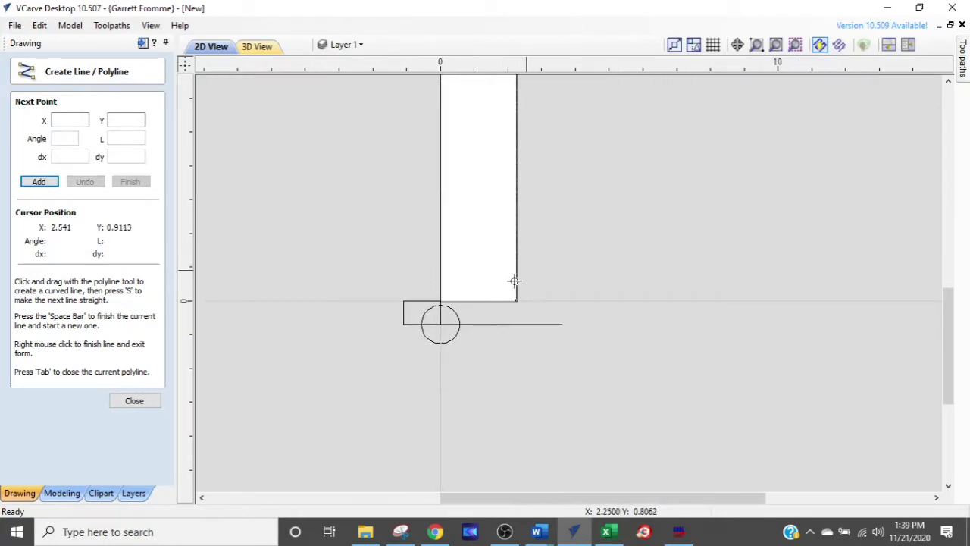
pyautogui.scroll(2, 465, 281)
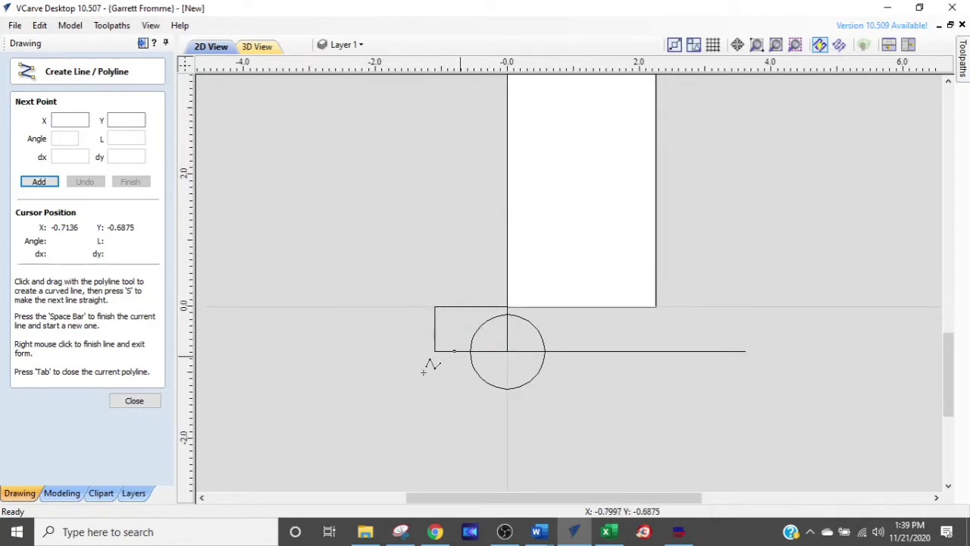
pyautogui.click(134, 401)
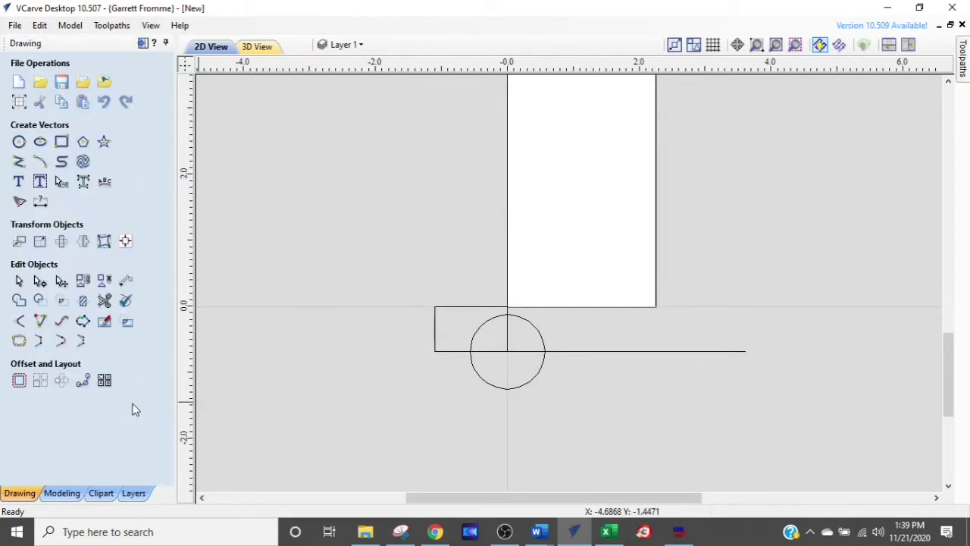
pyautogui.scroll(2, 543, 318)
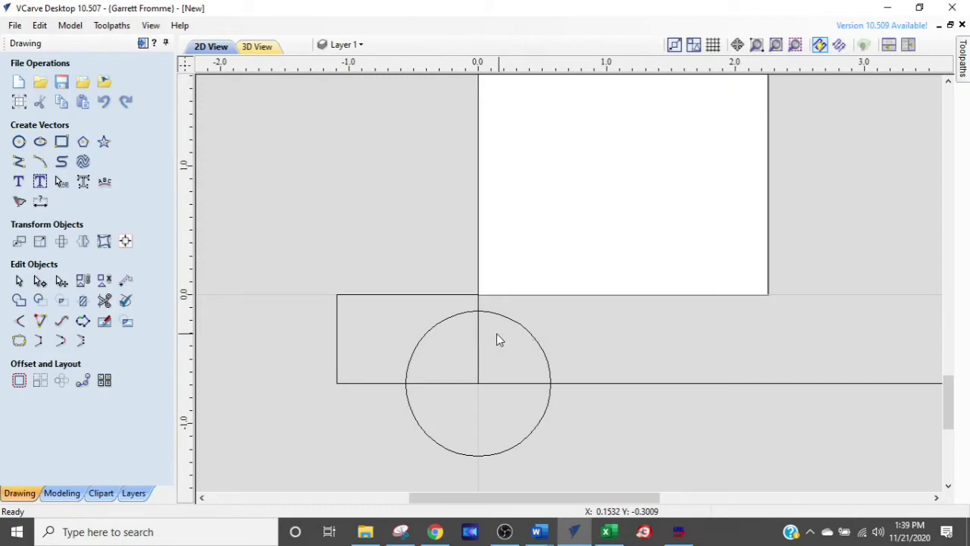
pyautogui.click(478, 342)
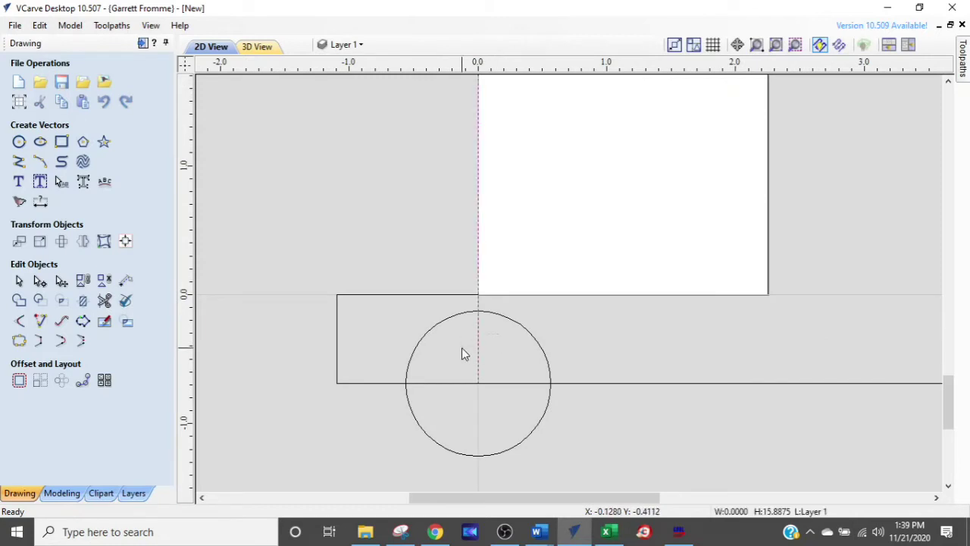
# Array-copy the line into 1 row of 7 columns with an X offset of 1.125/2 (0.5625 in).
pyautogui.click(41, 382)
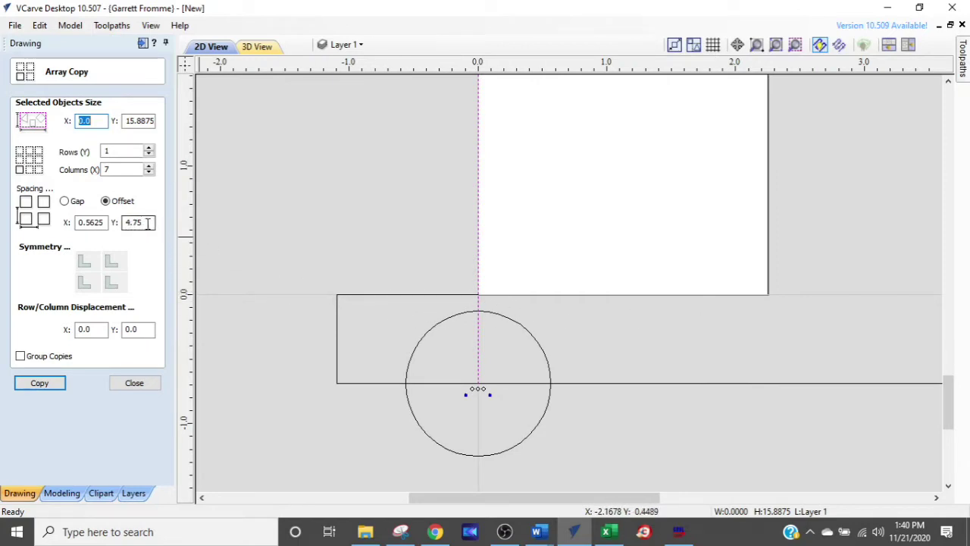
pyautogui.doubleClick(105, 222)
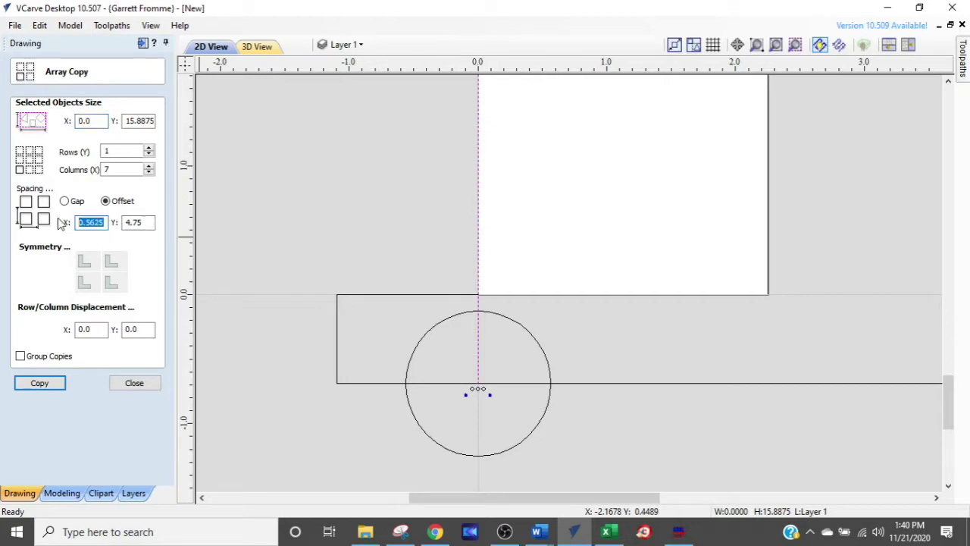
pyautogui.write('1.125')
pyautogui.press('Return')
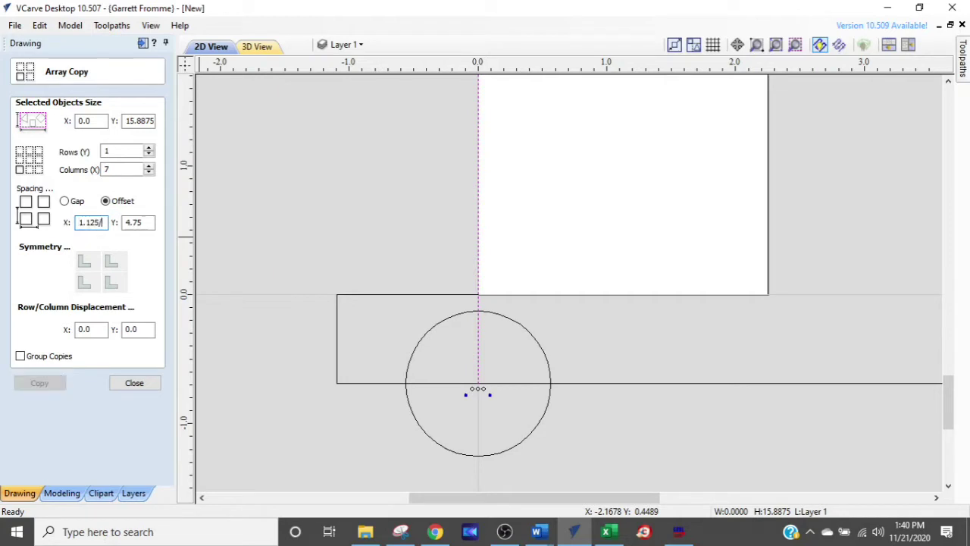
pyautogui.press('Return')
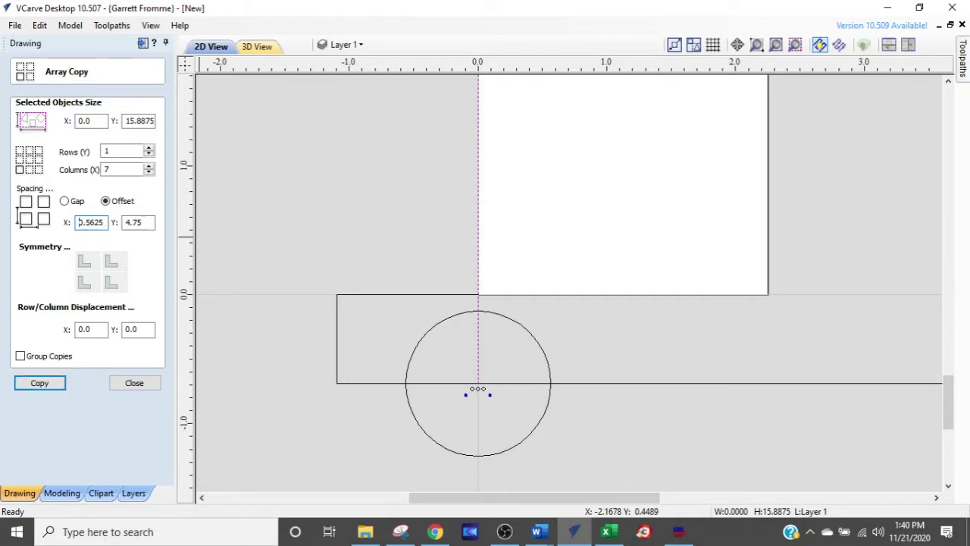
pyautogui.click(39, 383)
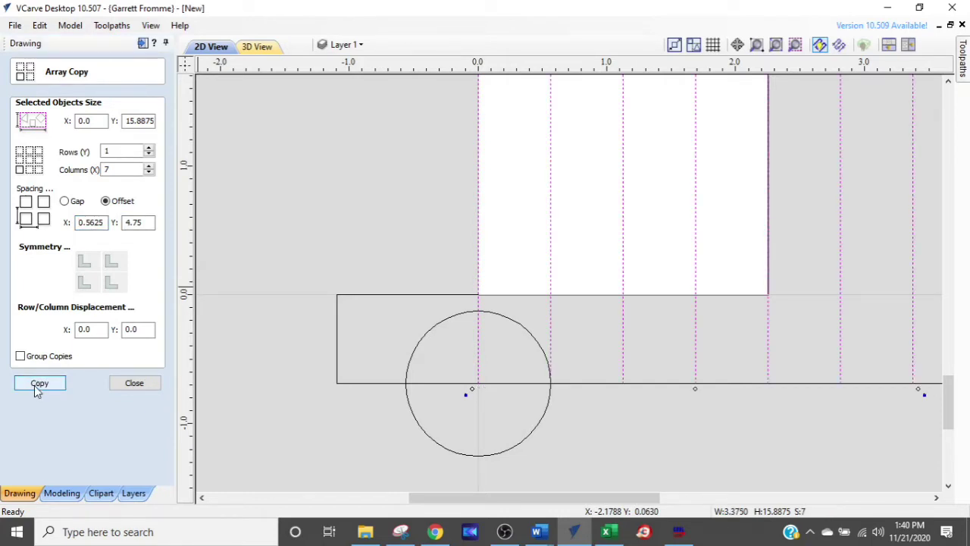
pyautogui.scroll(-2, 472, 366)
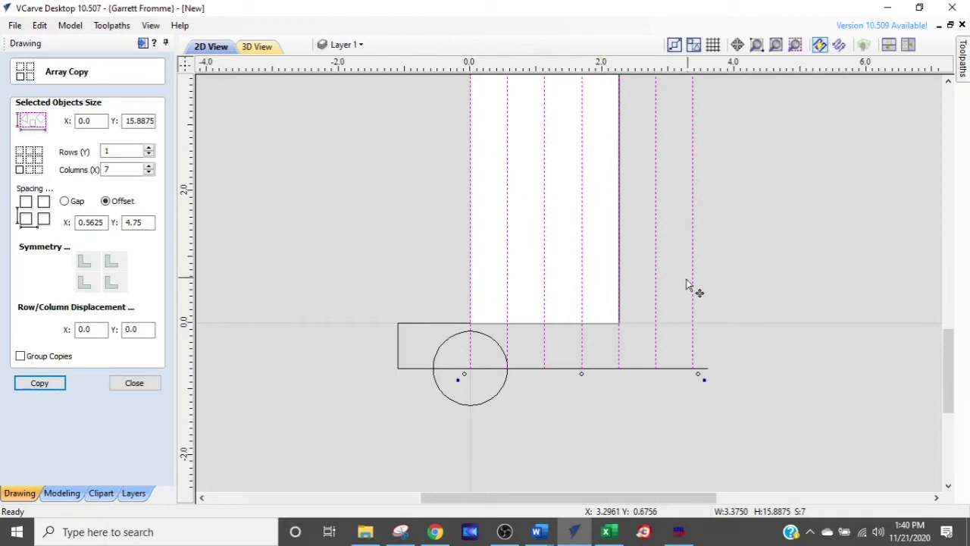
pyautogui.click(120, 385)
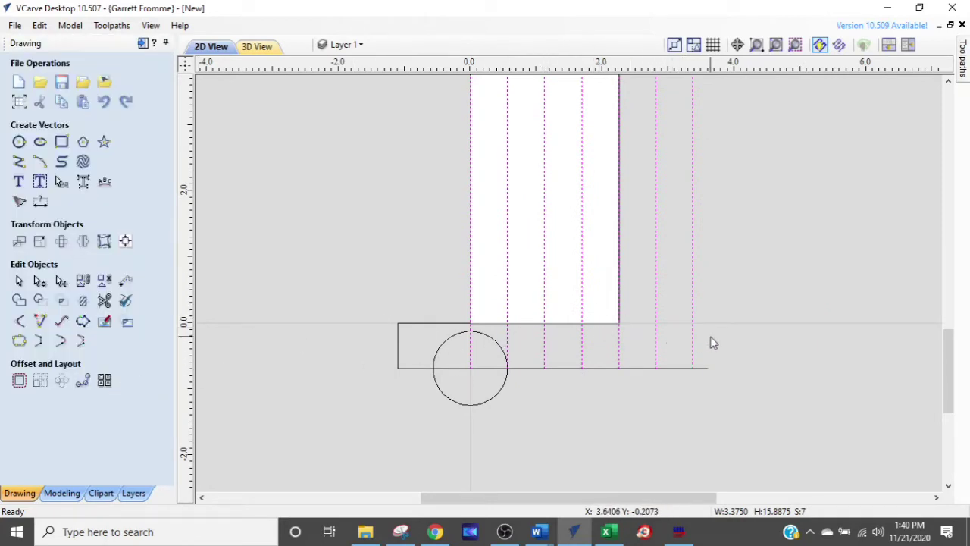
# Delete the two extra lines beyond the board's right edge and the bottom circle.
pyautogui.scroll(1, 713, 343)
pyautogui.moveTo(712, 330); pyautogui.dragTo(628, 354)
pyautogui.press('Delete')
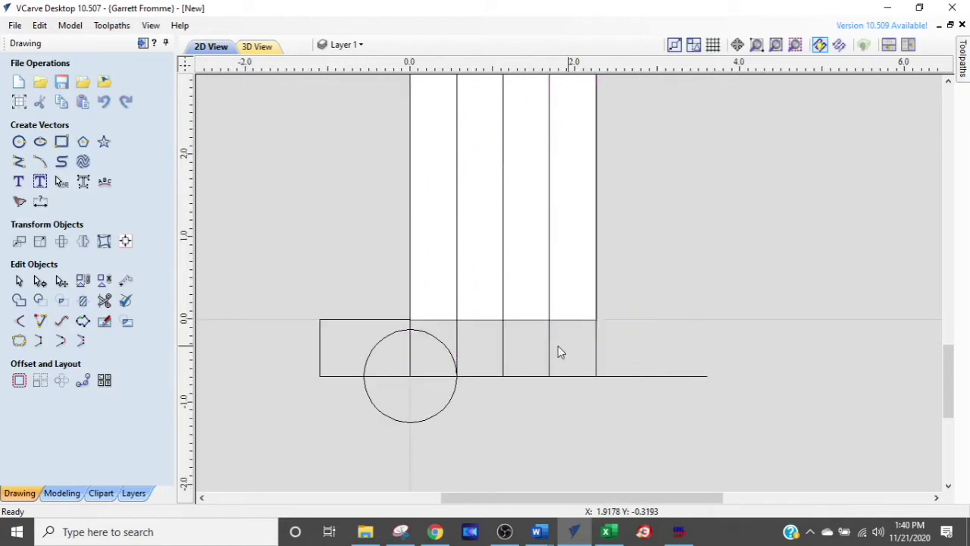
pyautogui.moveTo(416, 412); pyautogui.dragTo(381, 440)
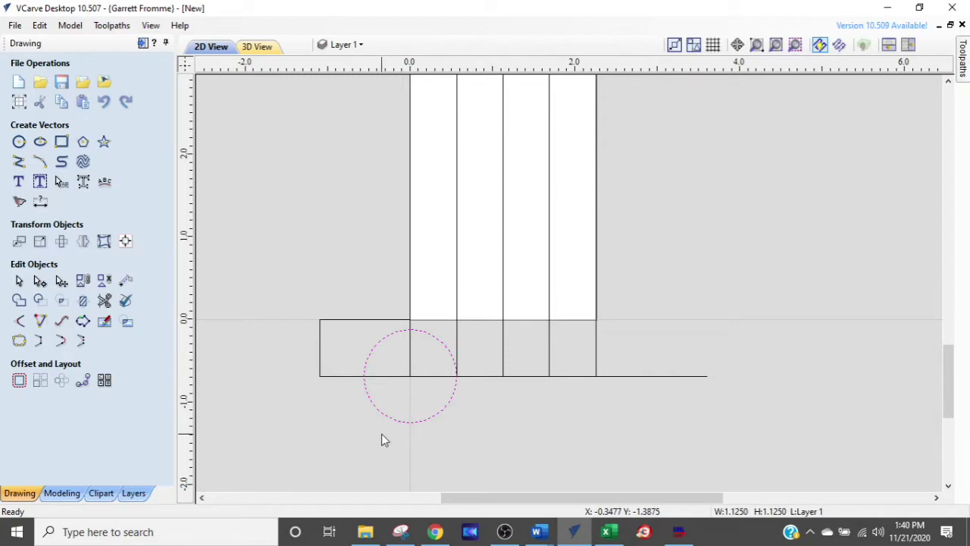
pyautogui.press('Delete')
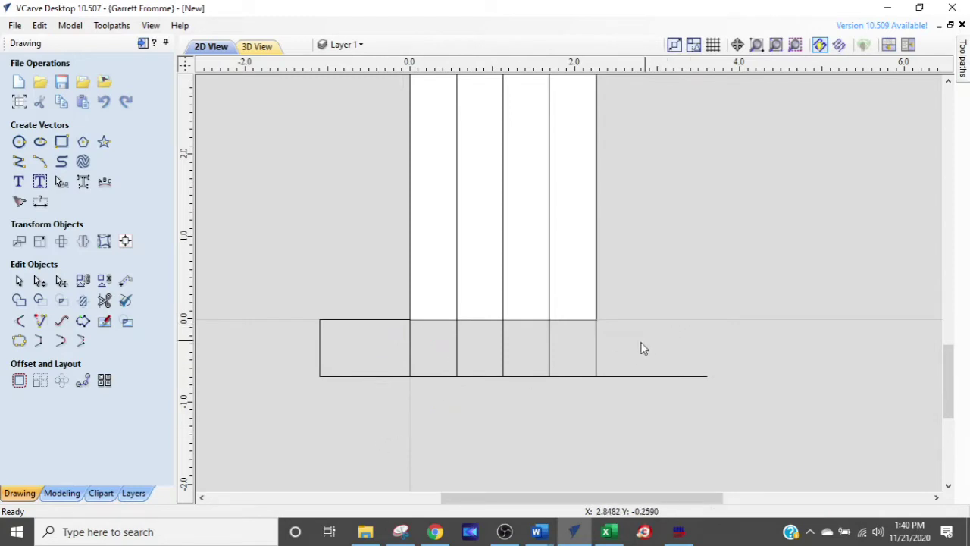
# Marquee-select the five remaining vertical lines across the board.
pyautogui.scroll(-1, 397, 425)
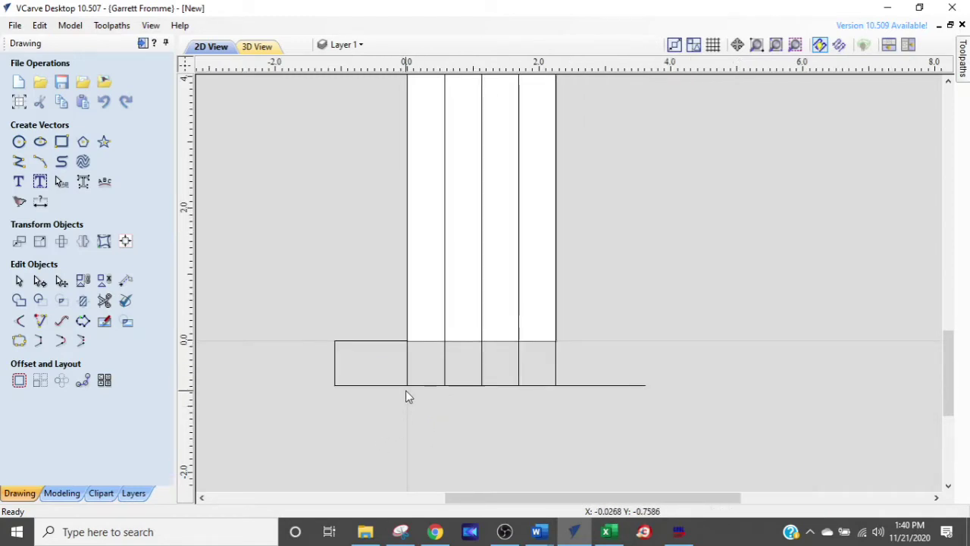
pyautogui.scroll(-1, 407, 390)
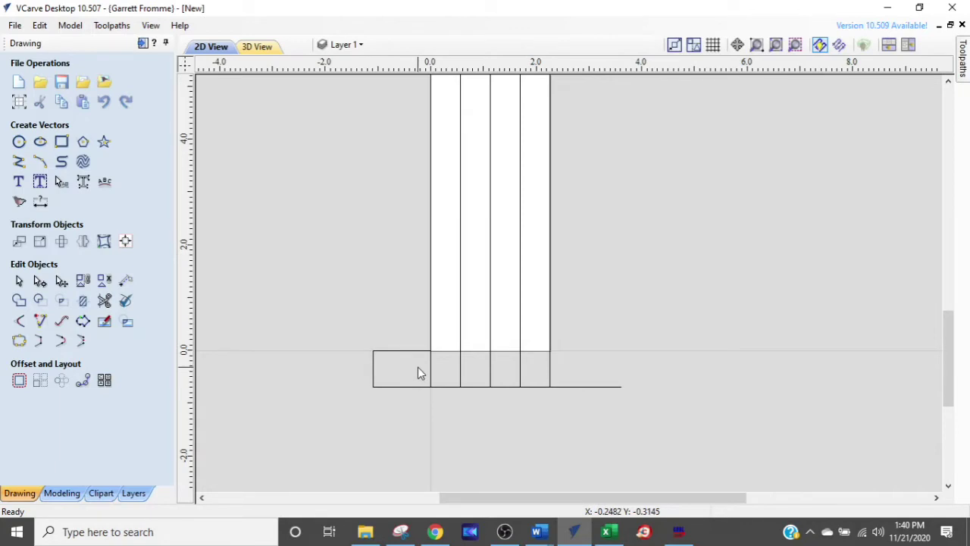
pyautogui.scroll(1, 546, 366)
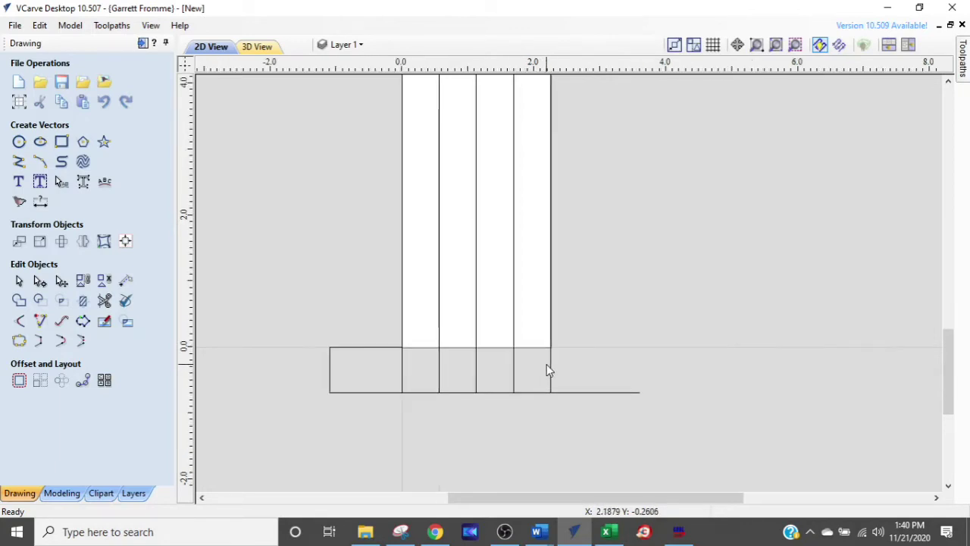
pyautogui.moveTo(578, 362); pyautogui.dragTo(379, 383)
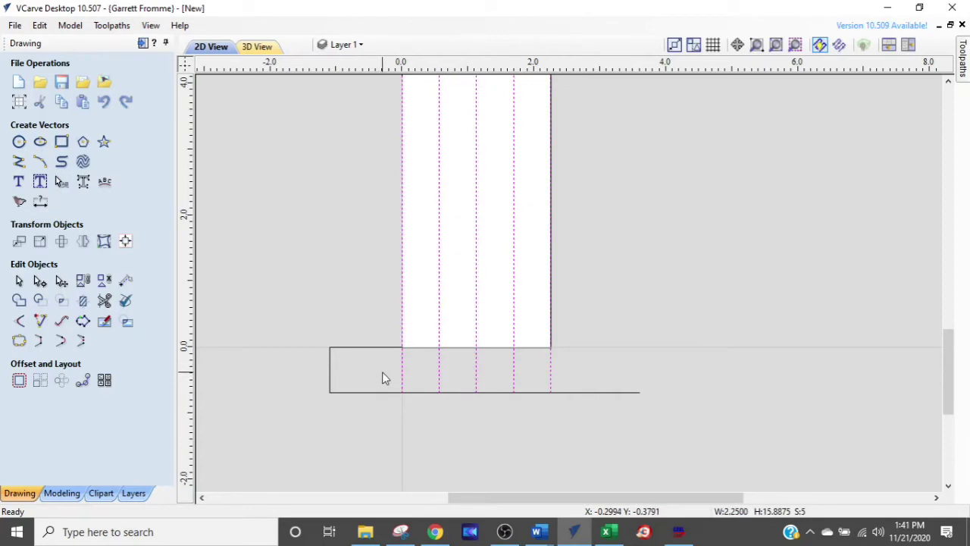
# In node edit mode, make the rightmost line's top end node the path's start point.
pyautogui.press('n')
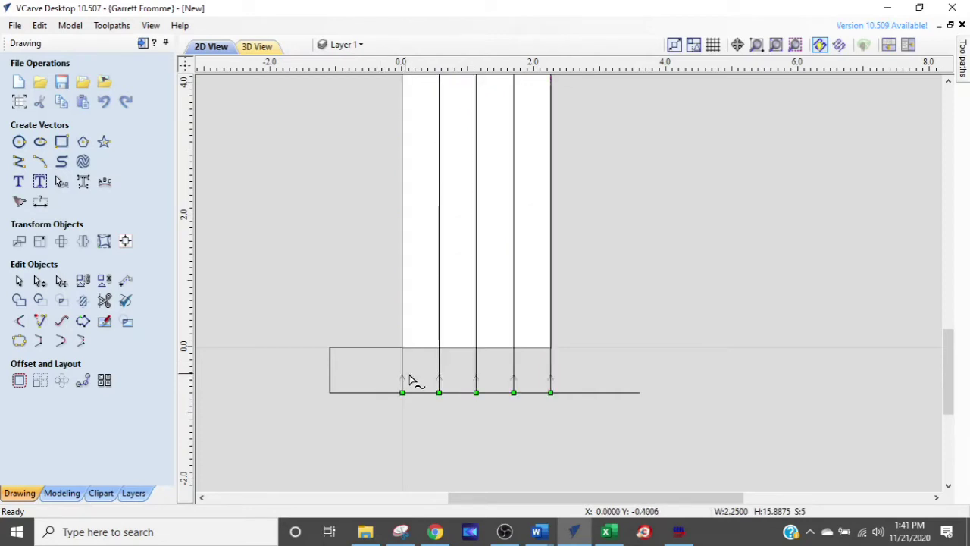
pyautogui.scroll(2, 422, 406)
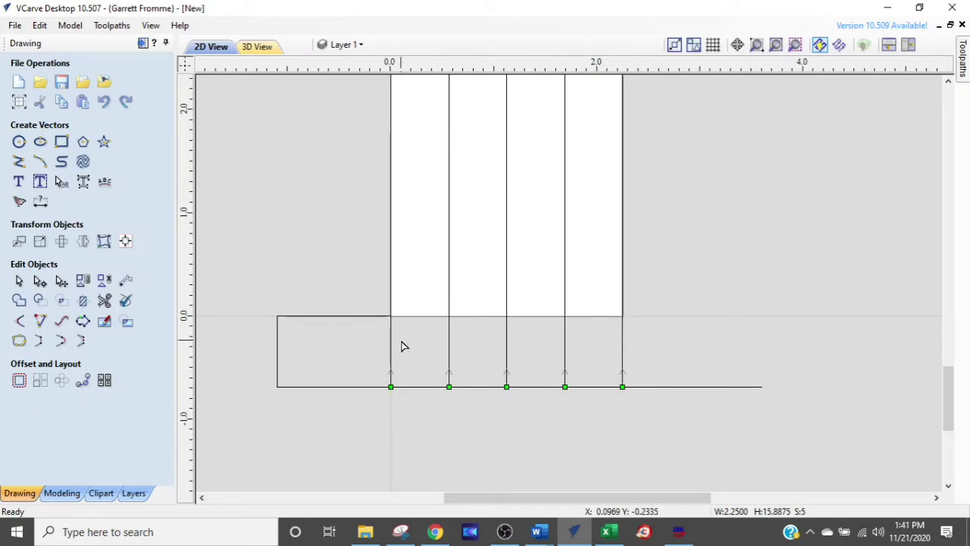
pyautogui.scroll(-1, 401, 346)
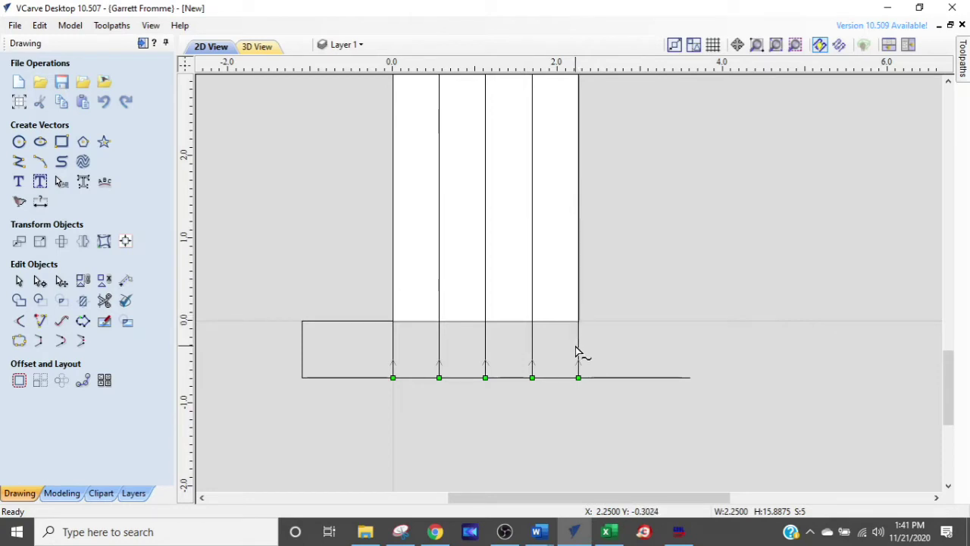
pyautogui.scroll(-3, 576, 353)
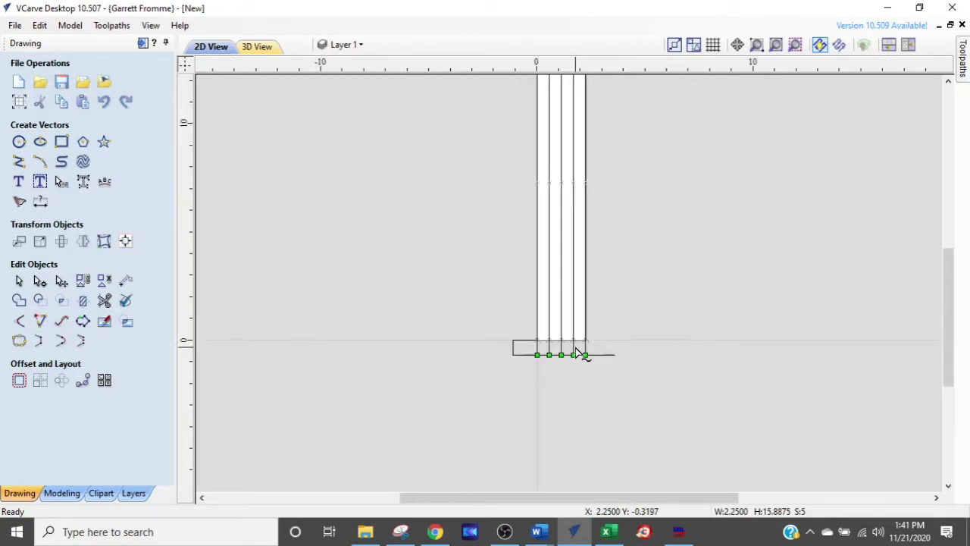
pyautogui.moveTo(571, 223); pyautogui.dragTo(526, 376, button='middle')
pyautogui.scroll(3, 551, 198)
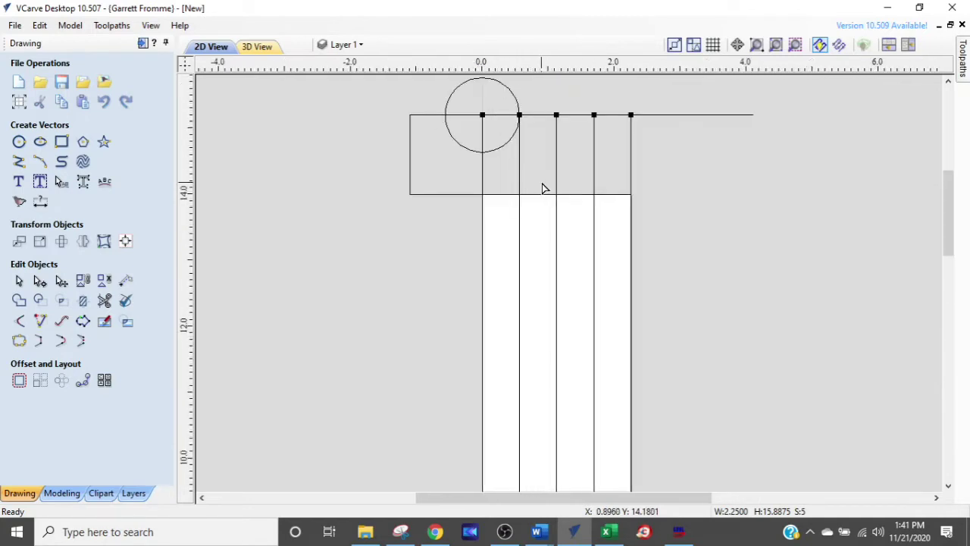
pyautogui.rightClick(629, 114)
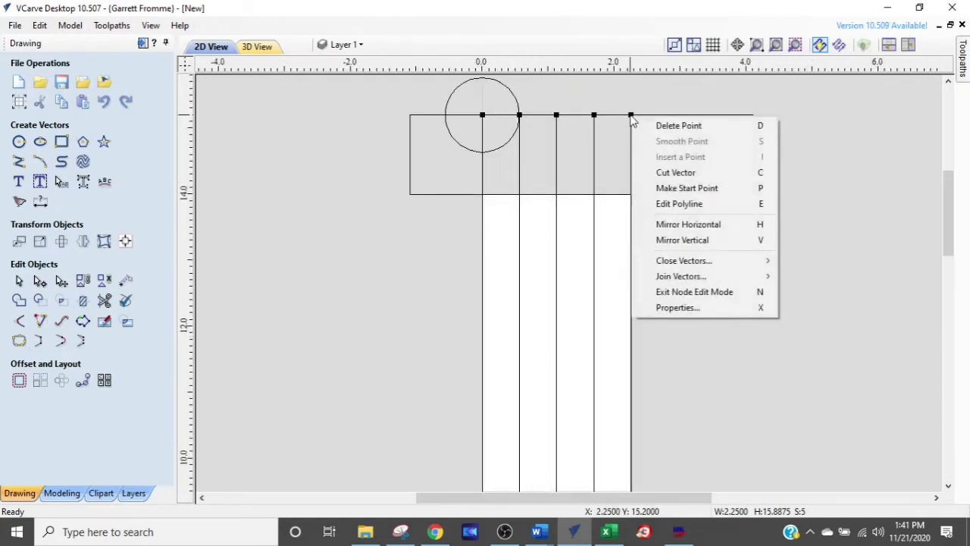
pyautogui.click(650, 191)
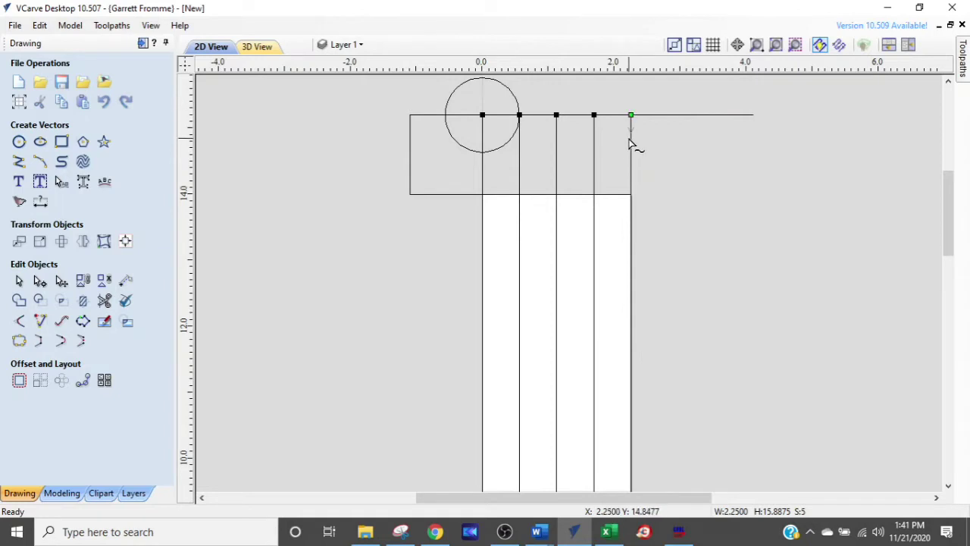
pyautogui.scroll(-2, 624, 144)
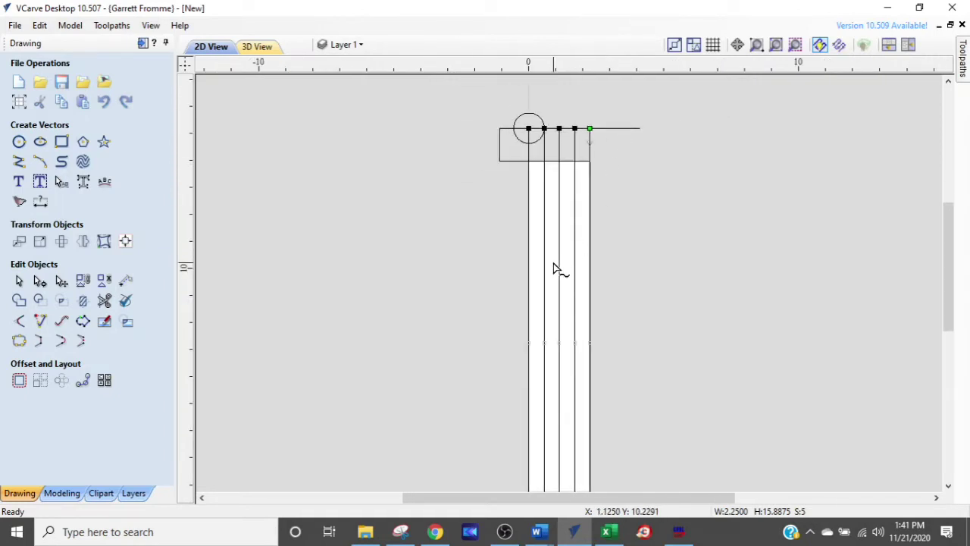
pyautogui.scroll(-1, 557, 270)
pyautogui.moveTo(558, 270); pyautogui.dragTo(541, 159, button='middle')
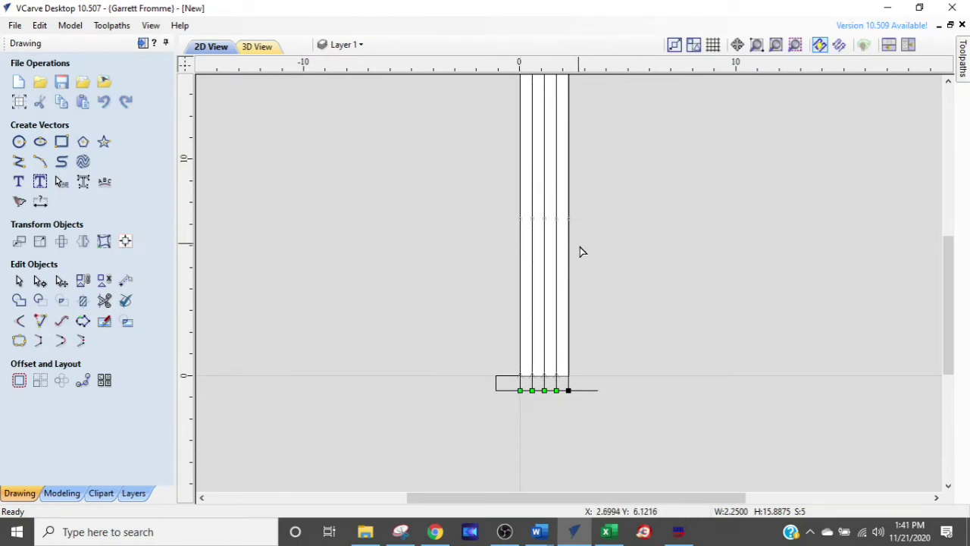
pyautogui.click(495, 426)
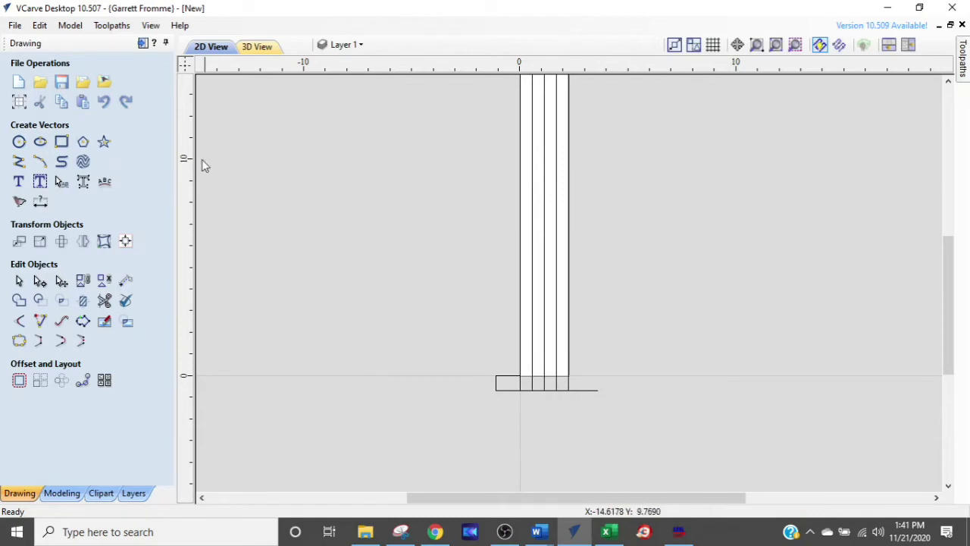
# Start a 2D profile toolpath using the 1 1/8 in end mill, cutting on the vector, climb direction.
pyautogui.click(144, 44)
pyautogui.moveTo(474, 416)
pyautogui.mouseDown(button='middle')
pyautogui.moveTo(491, 345)
pyautogui.moveTo(502, 354)
pyautogui.mouseUp(button='middle')
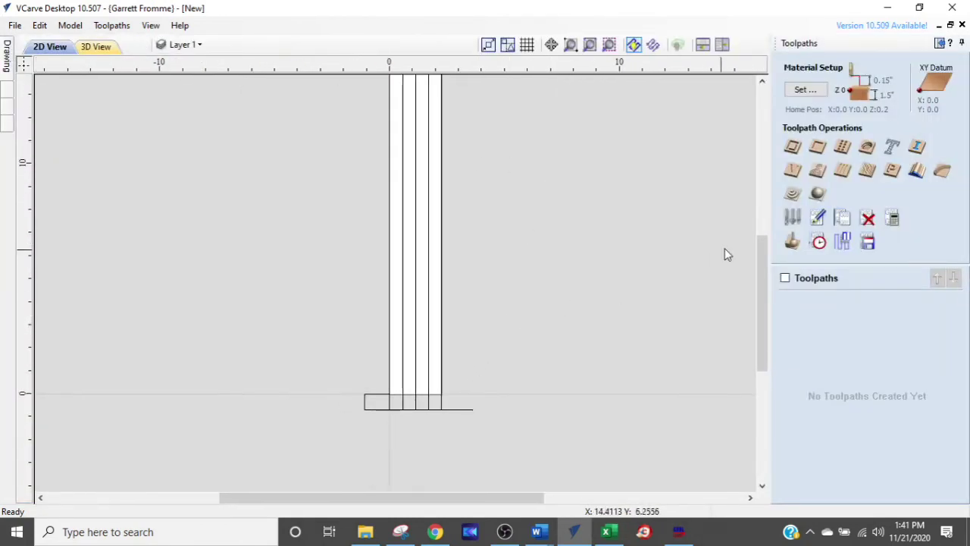
pyautogui.click(792, 149)
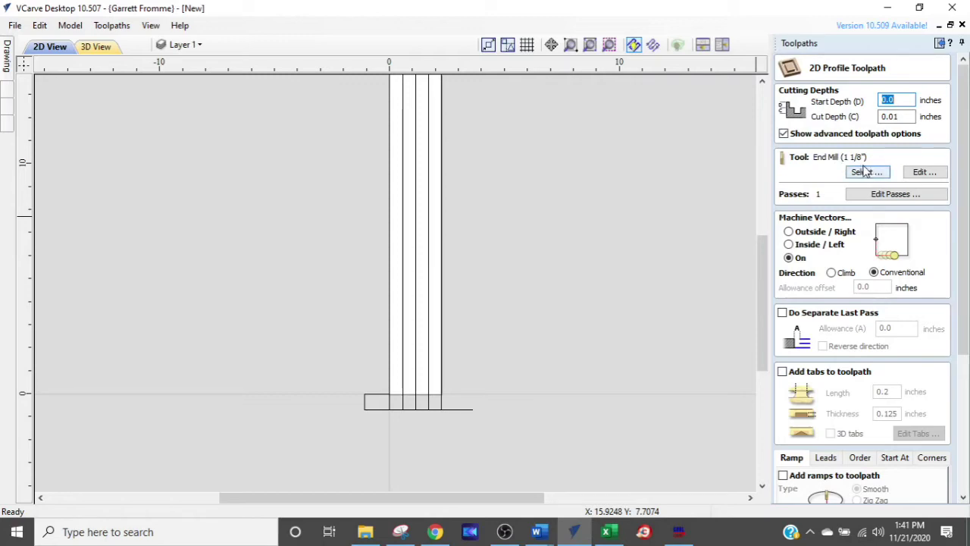
pyautogui.click(917, 176)
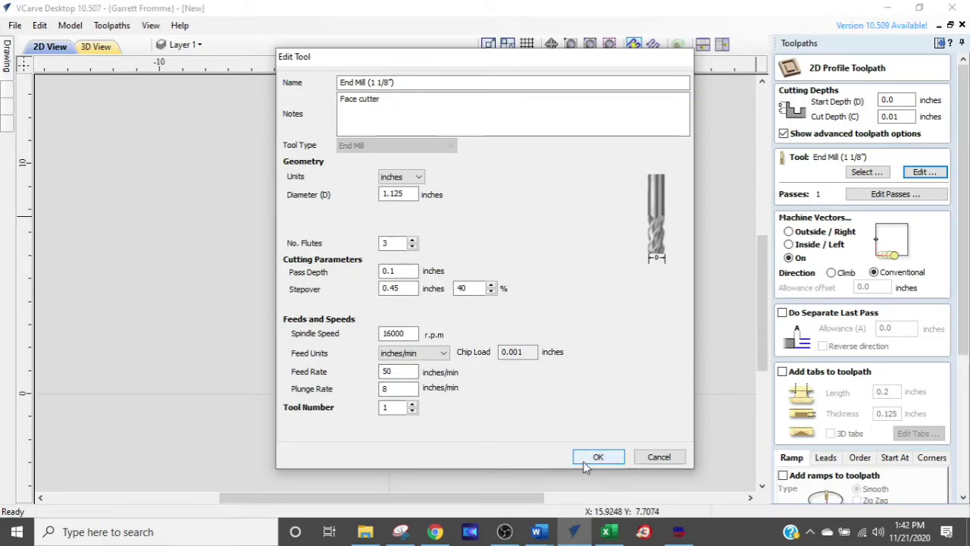
pyautogui.click(594, 457)
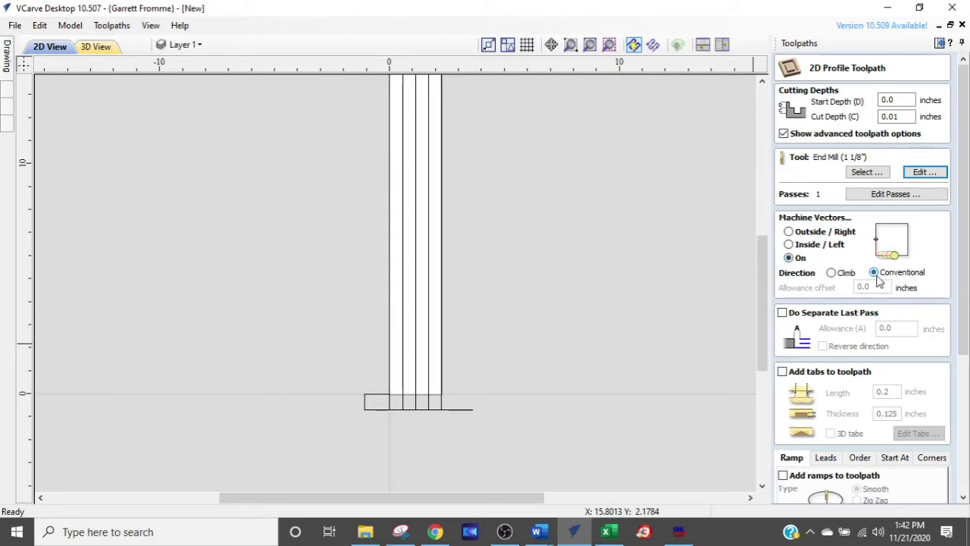
pyautogui.click(832, 273)
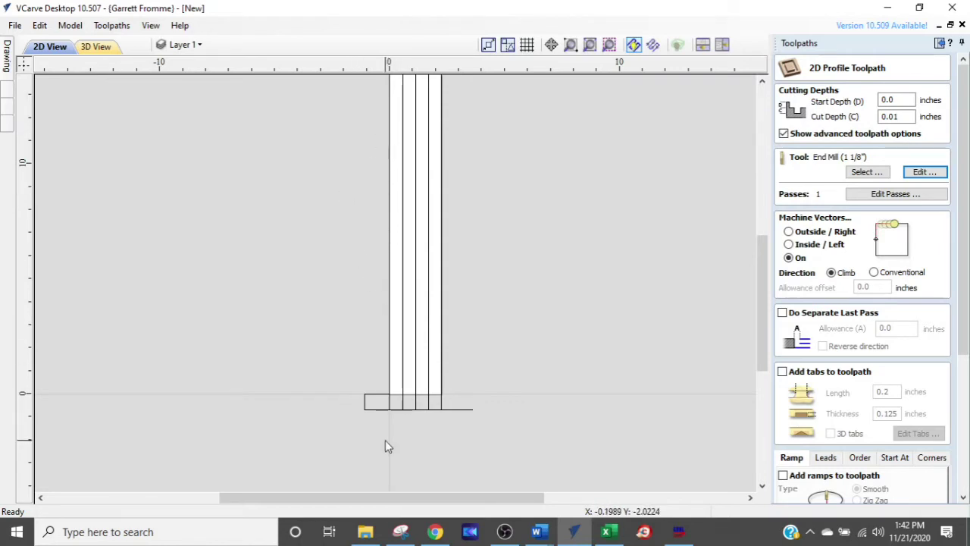
# Select the five vertical lines, left to right, as the profile toolpath's vectors.
pyautogui.scroll(1, 385, 441)
pyautogui.scroll(1, 385, 439)
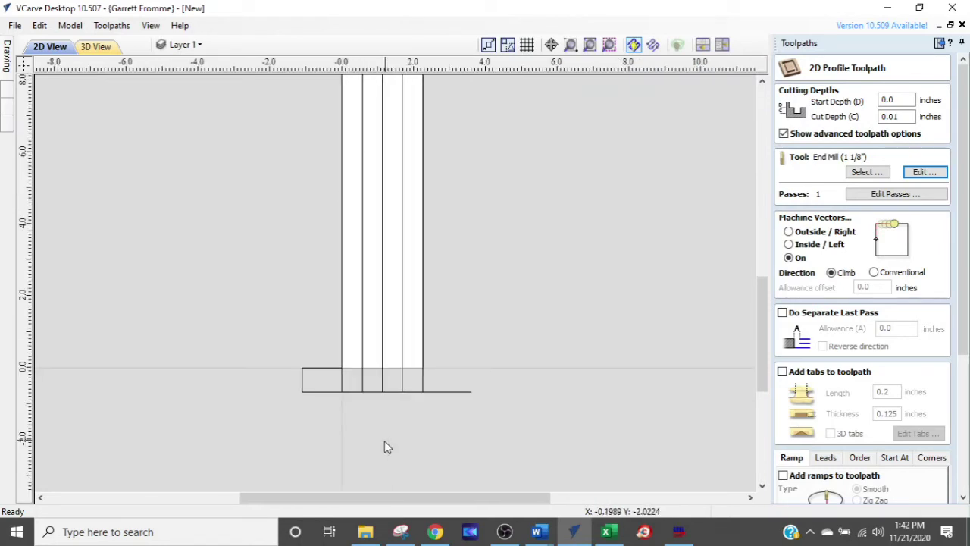
pyautogui.click(342, 376)
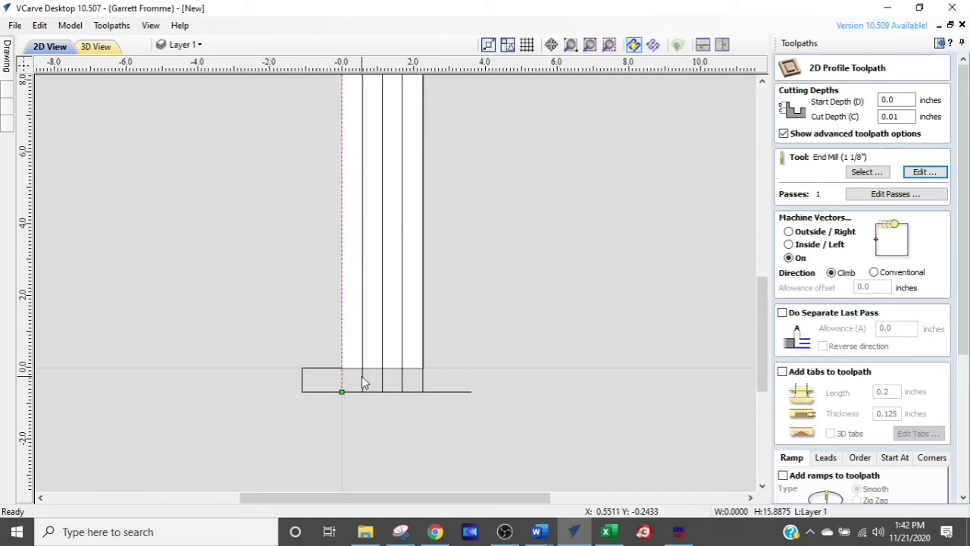
pyautogui.keyDown('shift'); pyautogui.click(362, 381); pyautogui.keyUp('shift')
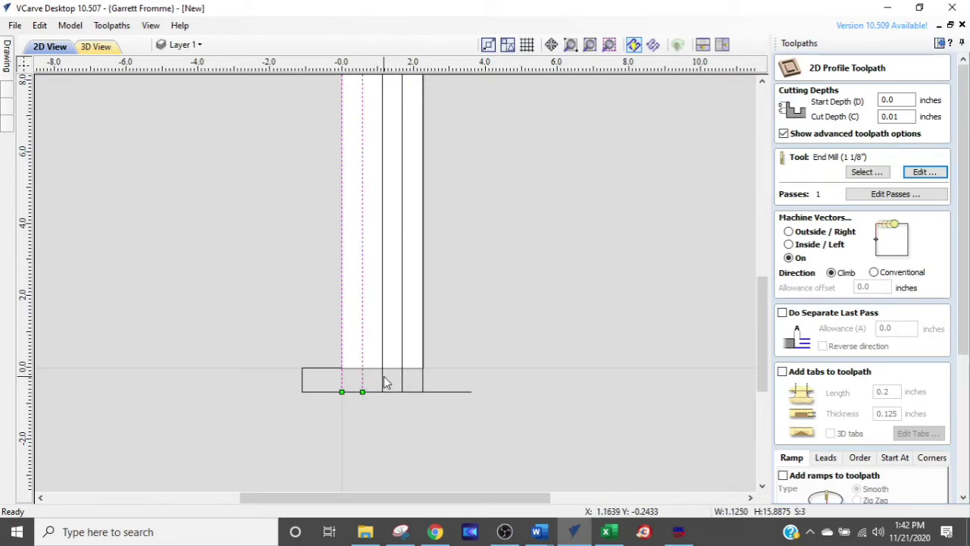
pyautogui.keyDown('shift'); pyautogui.click(384, 383); pyautogui.keyUp('shift')
pyautogui.keyDown('shift'); pyautogui.click(402, 382); pyautogui.keyUp('shift')
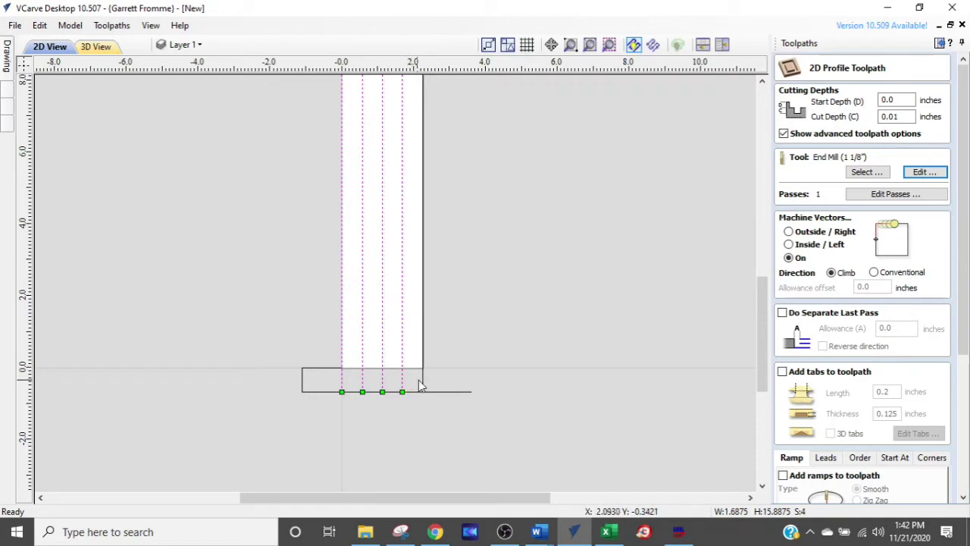
pyautogui.keyDown('shift'); pyautogui.click(423, 383); pyautogui.keyUp('shift')
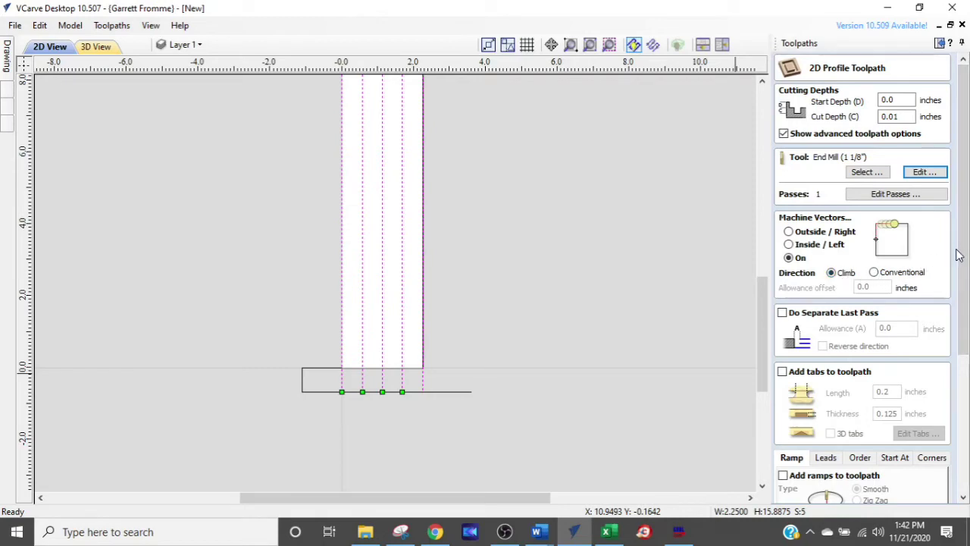
# Calculate the Profile 3 toolpath and run its 3D cutting preview, adjusting the simulation speed.
pyautogui.moveTo(962, 253); pyautogui.dragTo(967, 399)
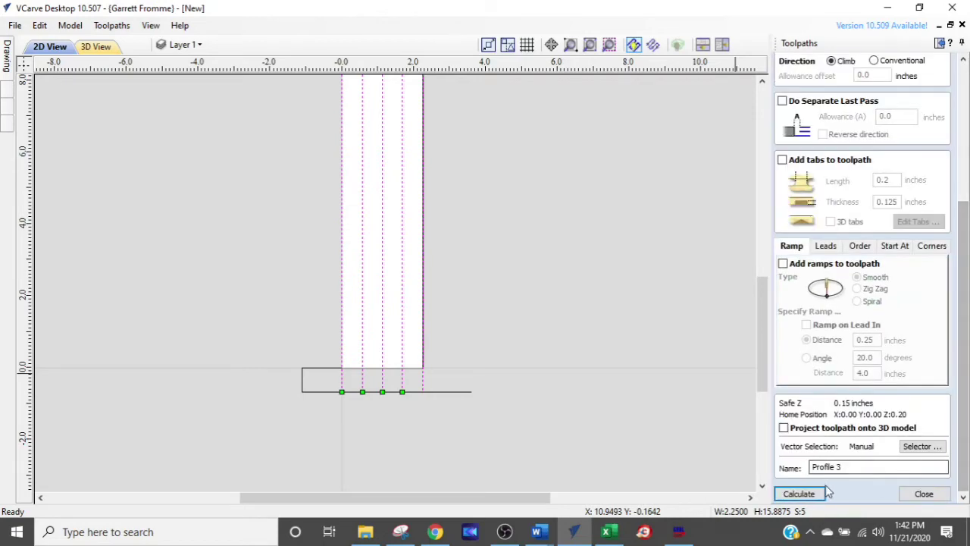
pyautogui.click(810, 494)
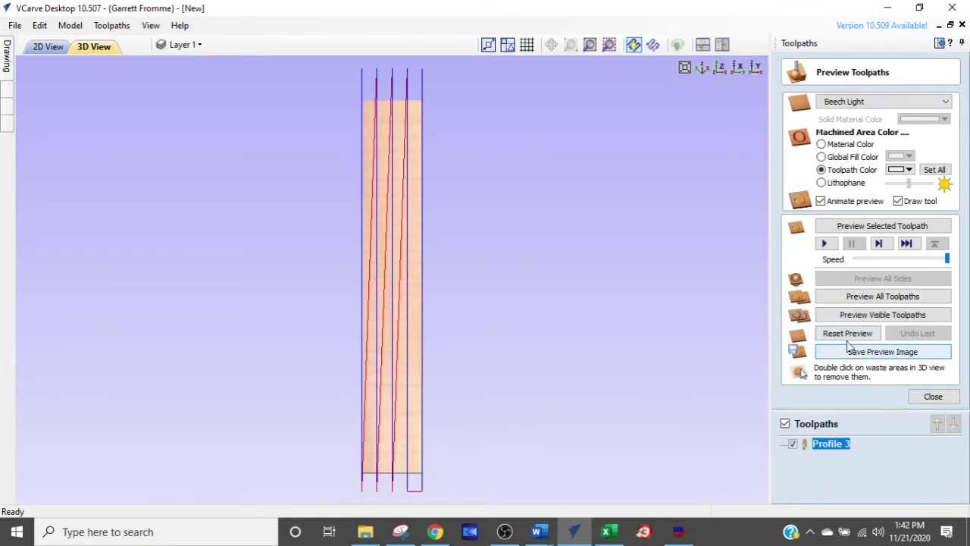
pyautogui.click(929, 258)
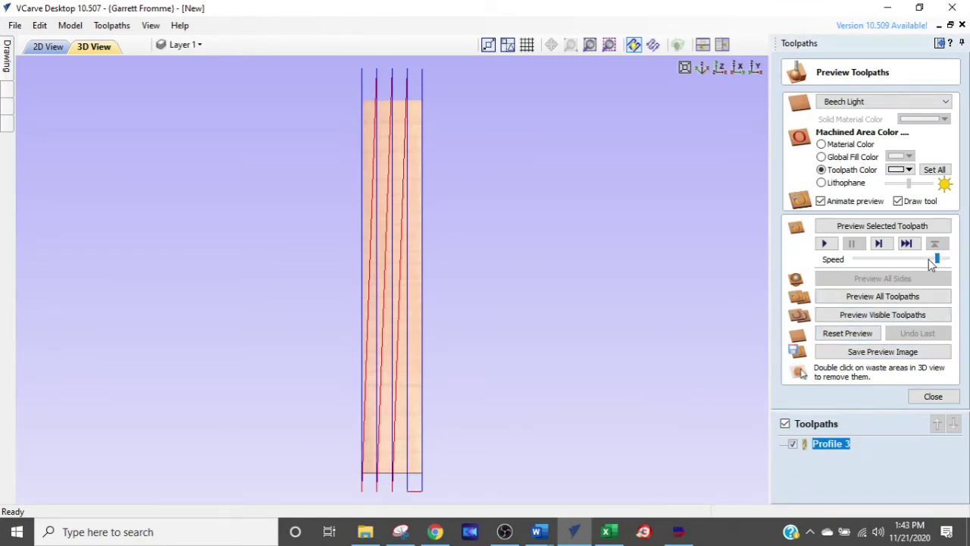
pyautogui.click(826, 242)
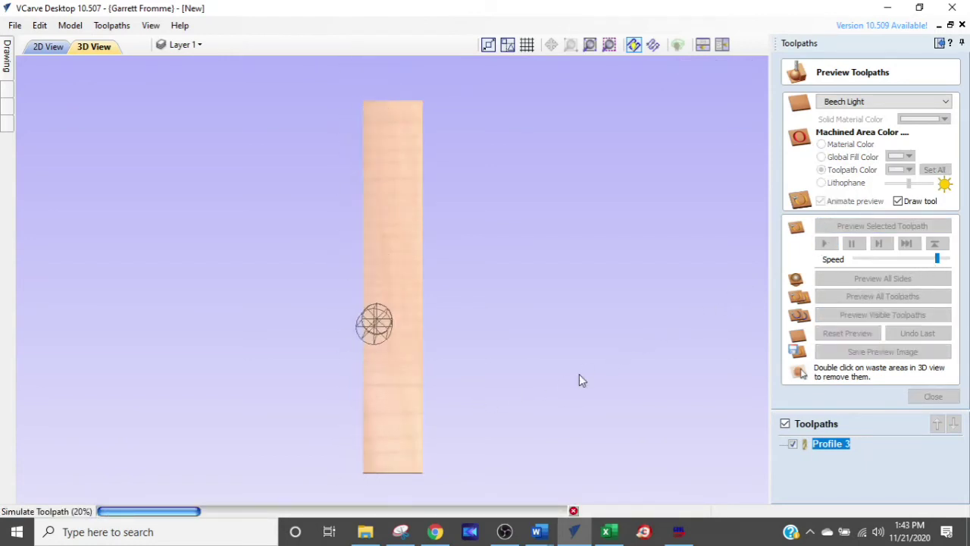
pyautogui.moveTo(936, 258); pyautogui.dragTo(945, 259)
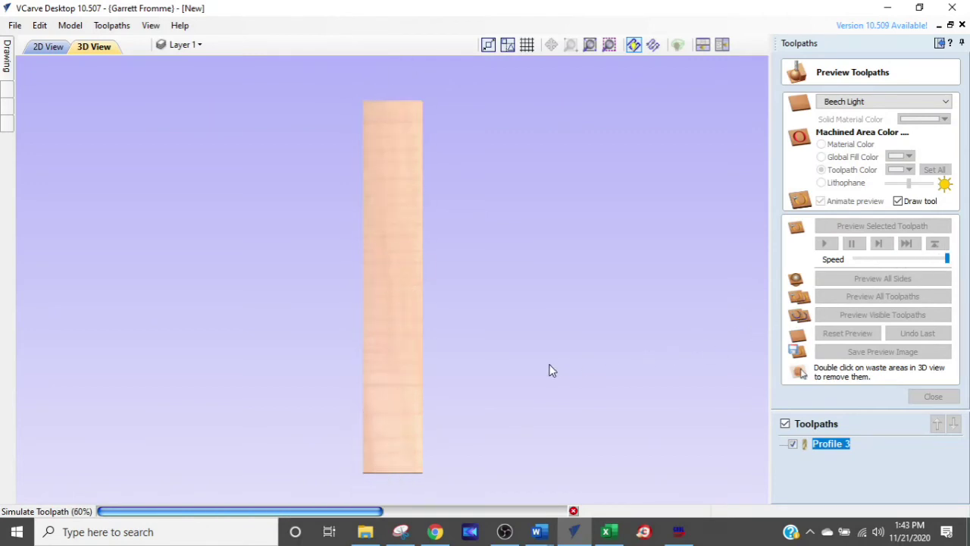
pyautogui.click(792, 444)
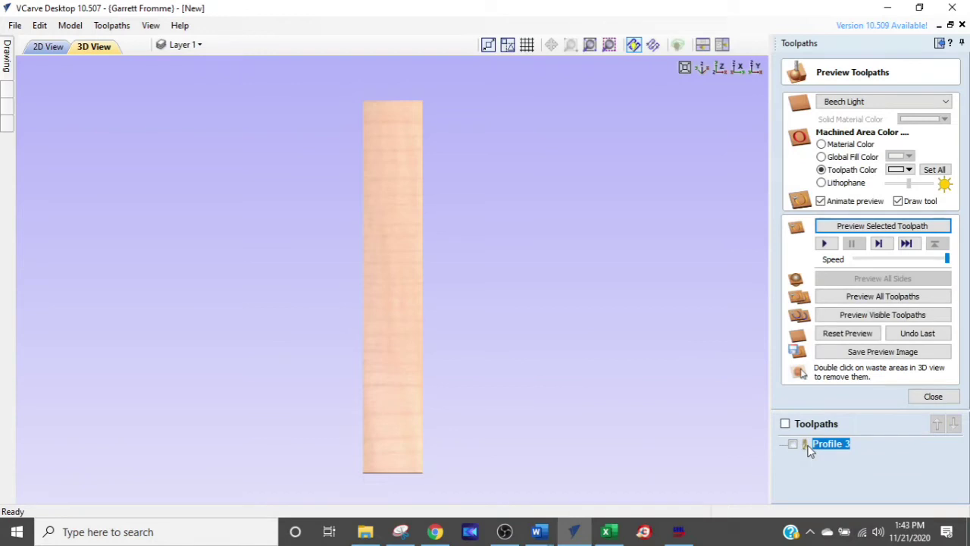
# Switch Profile 3's cut direction to Conventional and recalculate the toolpath.
pyautogui.doubleClick(826, 444)
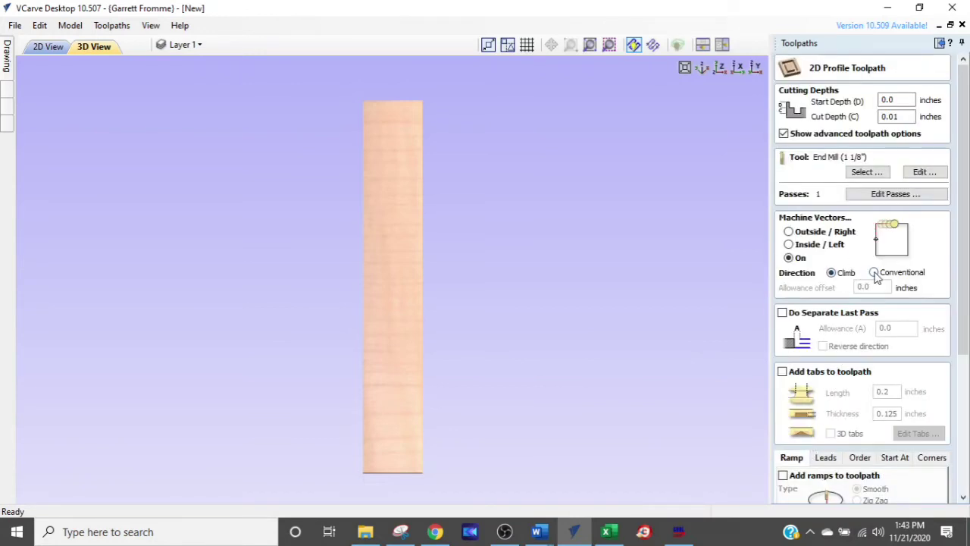
pyautogui.click(874, 272)
pyautogui.moveTo(964, 272); pyautogui.dragTo(966, 409)
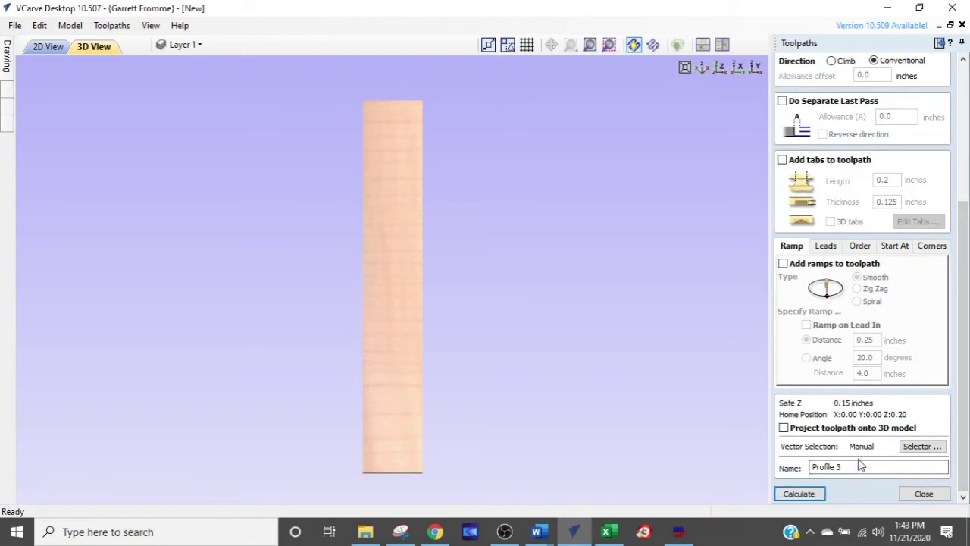
pyautogui.moveTo(964, 351); pyautogui.dragTo(966, 264)
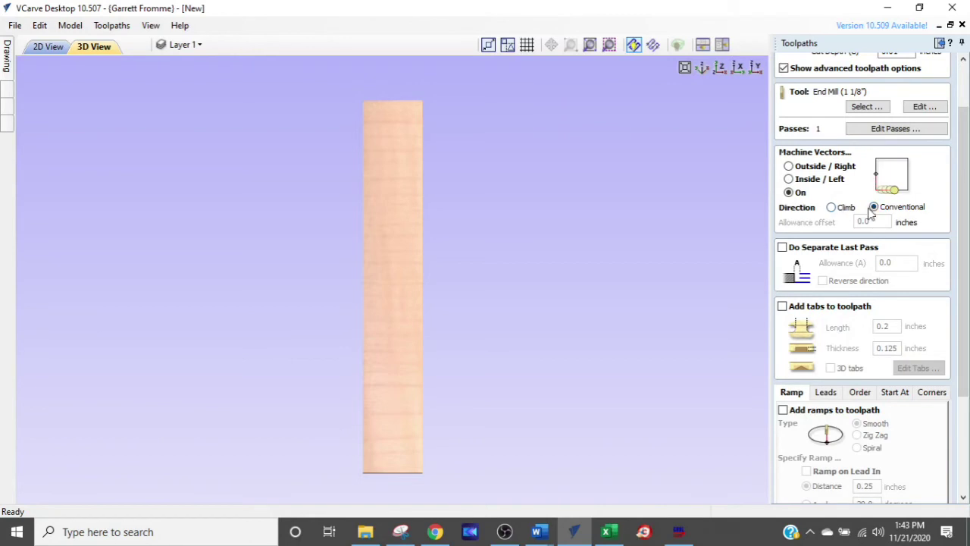
pyautogui.moveTo(958, 174); pyautogui.dragTo(959, 267)
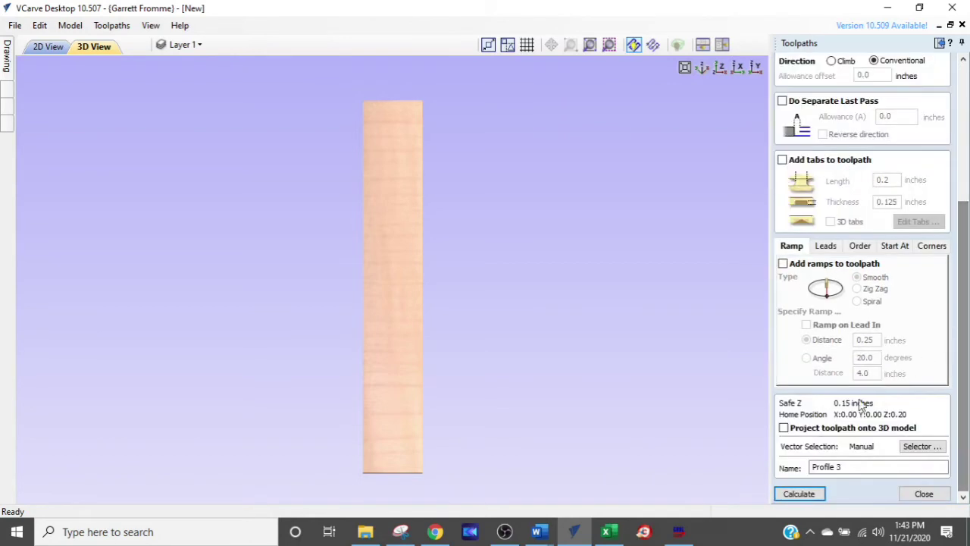
pyautogui.click(798, 494)
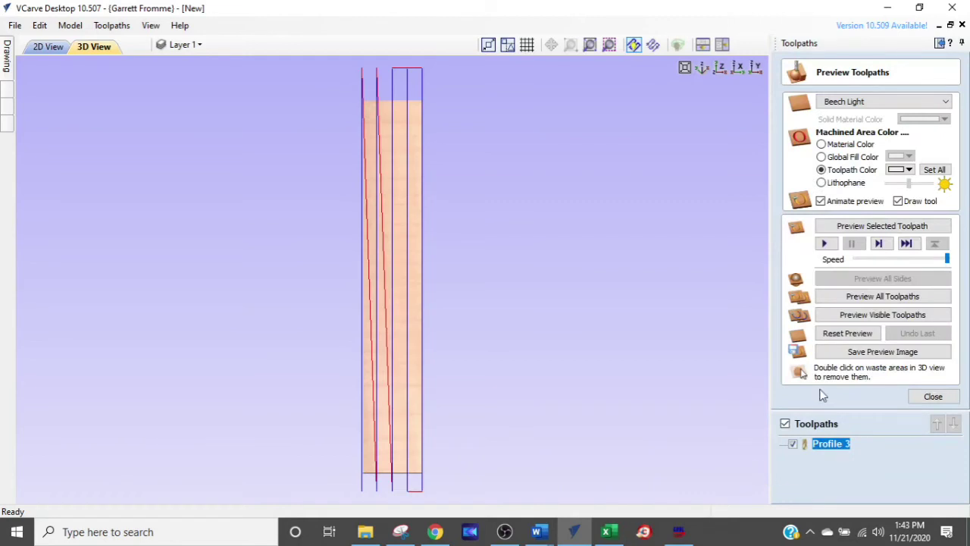
# Slow the simulation speed slightly, then reset and replay the Profile 3 preview on the board.
pyautogui.click(934, 259)
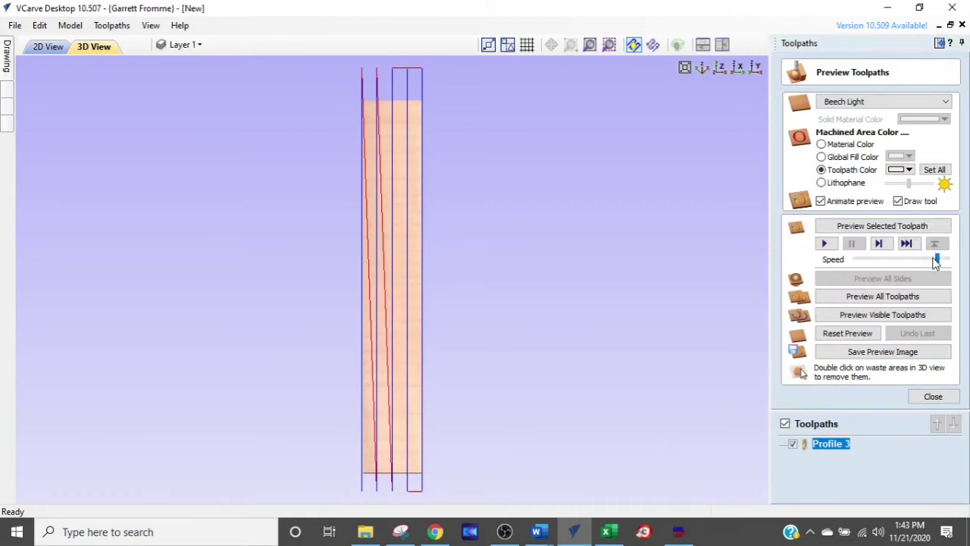
pyautogui.click(842, 226)
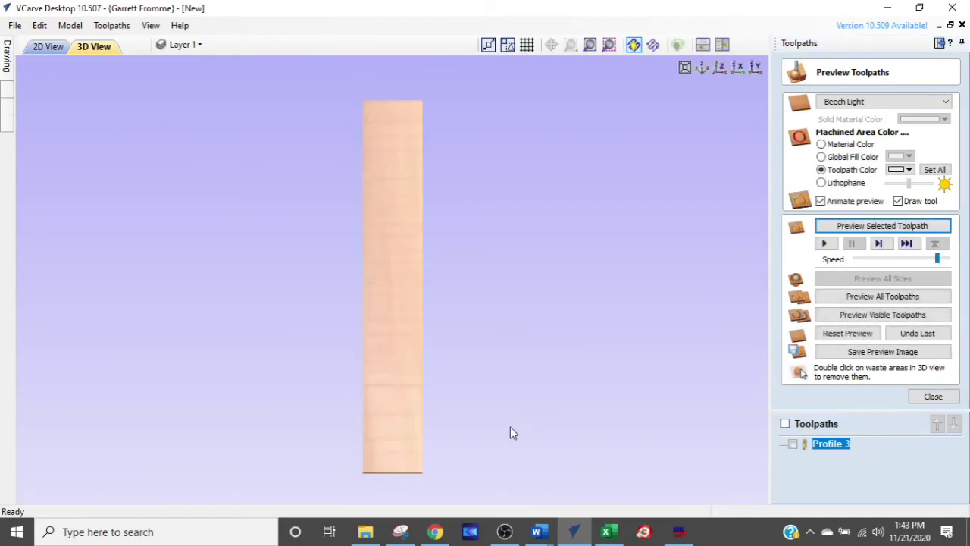
pyautogui.click(835, 334)
pyautogui.click(877, 229)
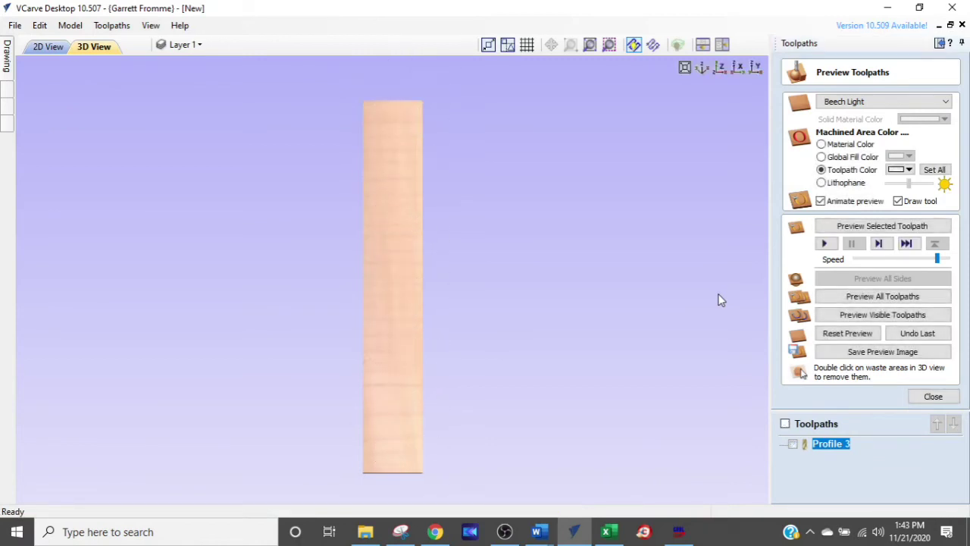
# Close the Preview Toolpaths panel to return to the toolpath list showing Profile 3.
pyautogui.click(953, 401)
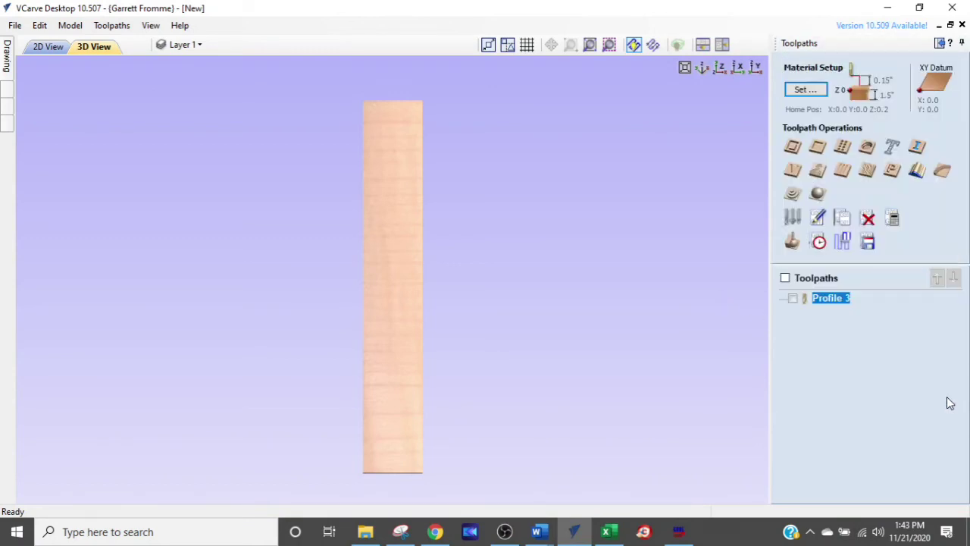